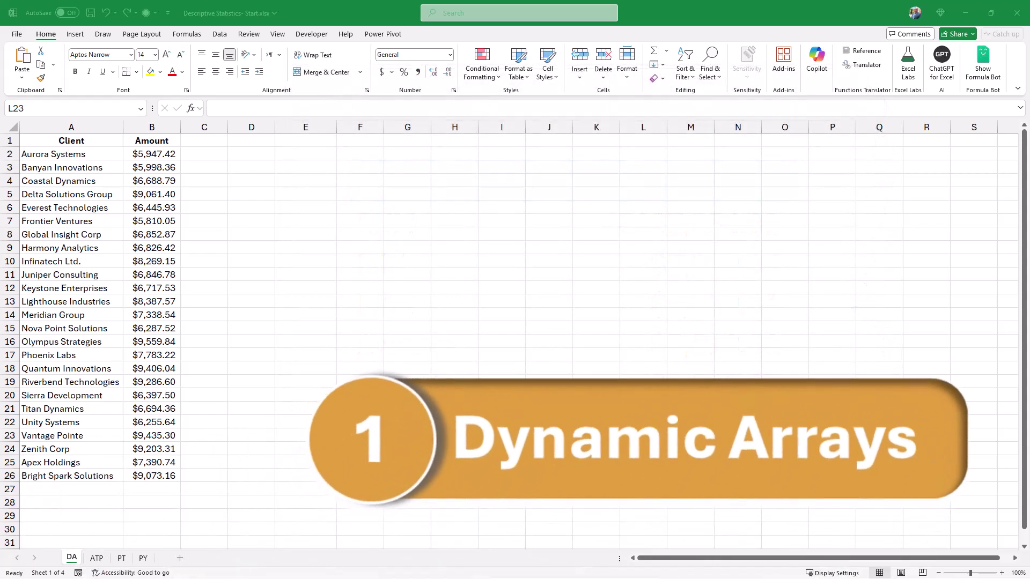
# Step: Paste the array {"SUM";"MIN";"MAX";"AVERAGE";"ST.DEV"} into D2 so it spills down D2:D6
pyautogui.click(251, 154)
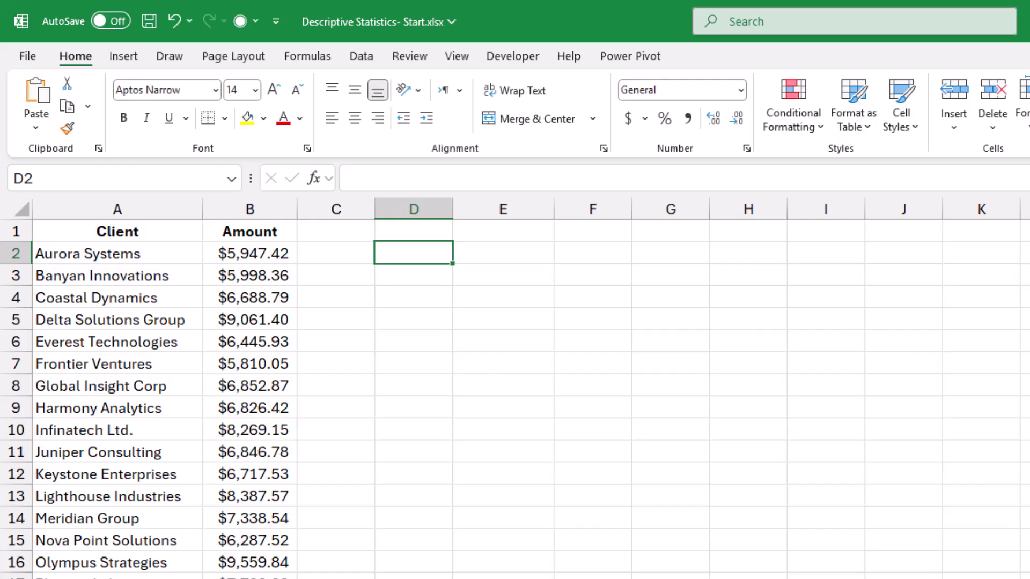
pyautogui.write('= {"SUM";"MIN";"MAX";"AVERAGE";"ST.DEV"}')
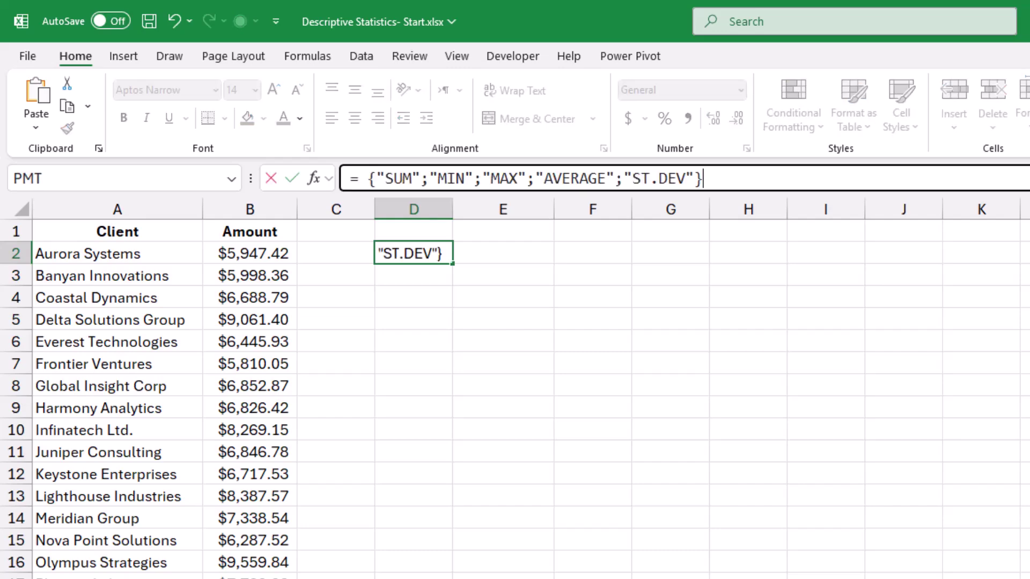
pyautogui.press('Return')
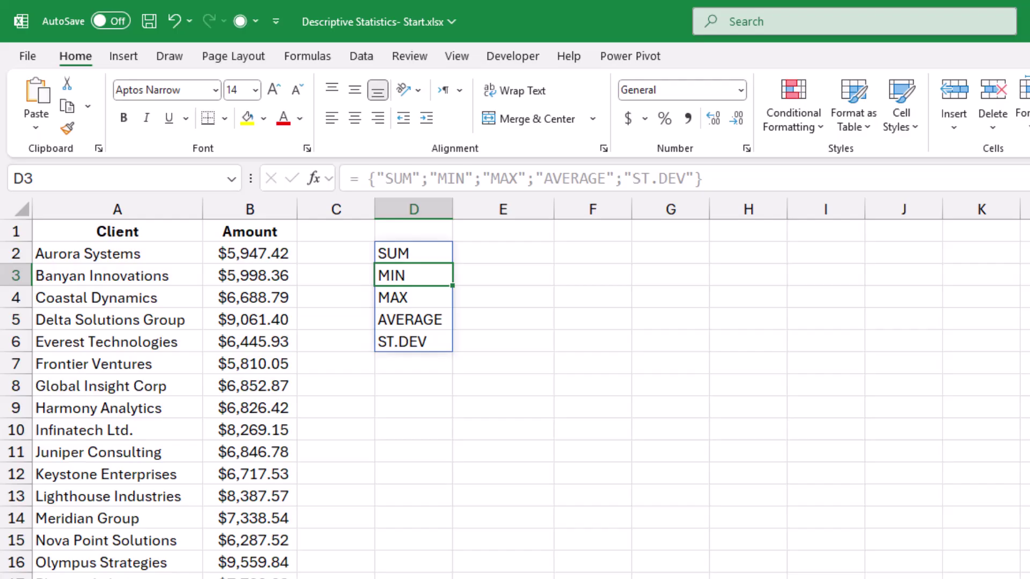
pyautogui.hotkey('shift', 'Return')
# Step: Clear D2, expand the formula bar, and begin =LET( with A as the statistic names array
pyautogui.press('Delete')
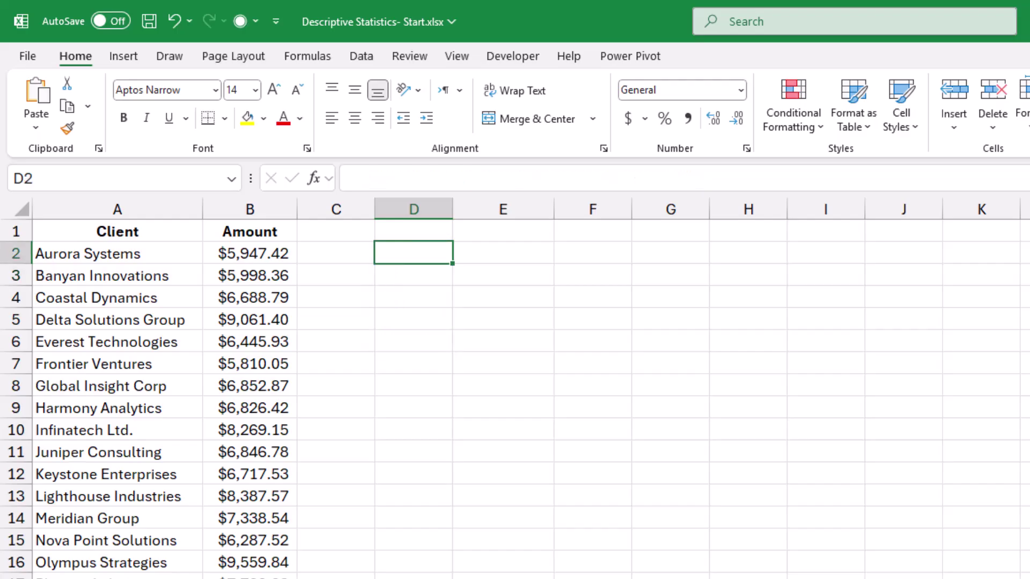
pyautogui.hotkey('ctrl', 'shift', 'u')
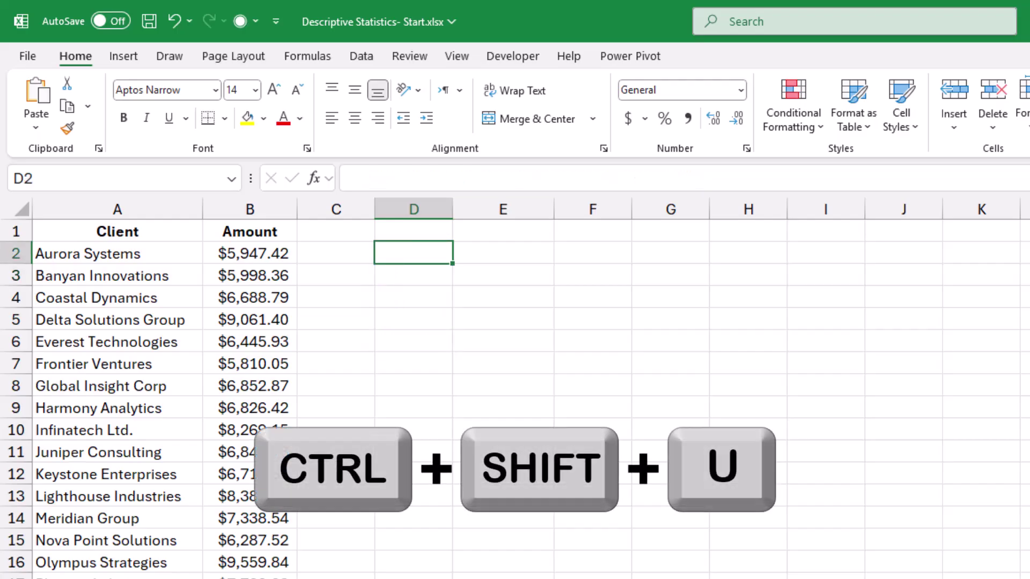
pyautogui.hotkey('ctrl', 'shift', 'u')
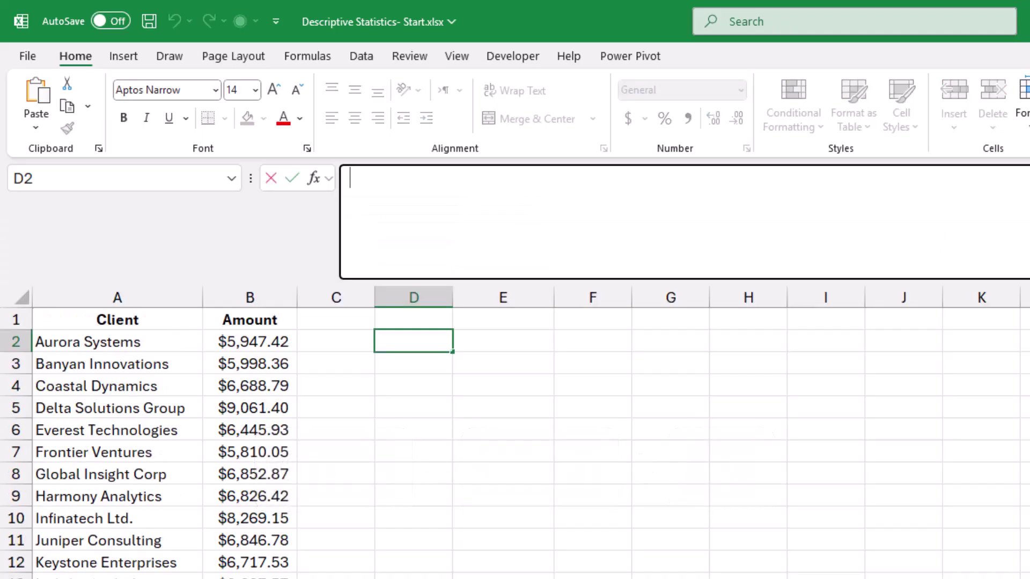
pyautogui.write('=L')
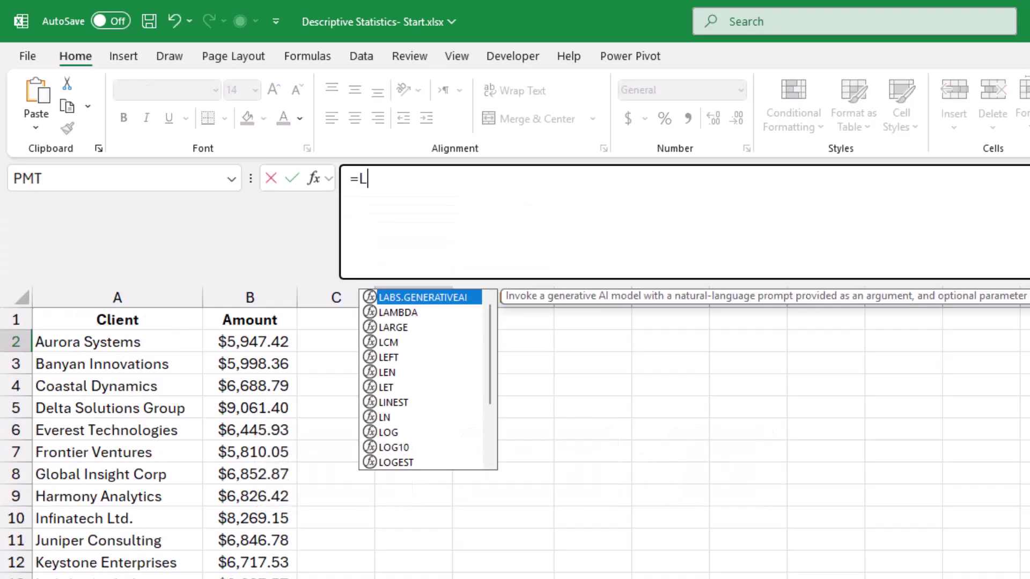
pyautogui.write('ET(')
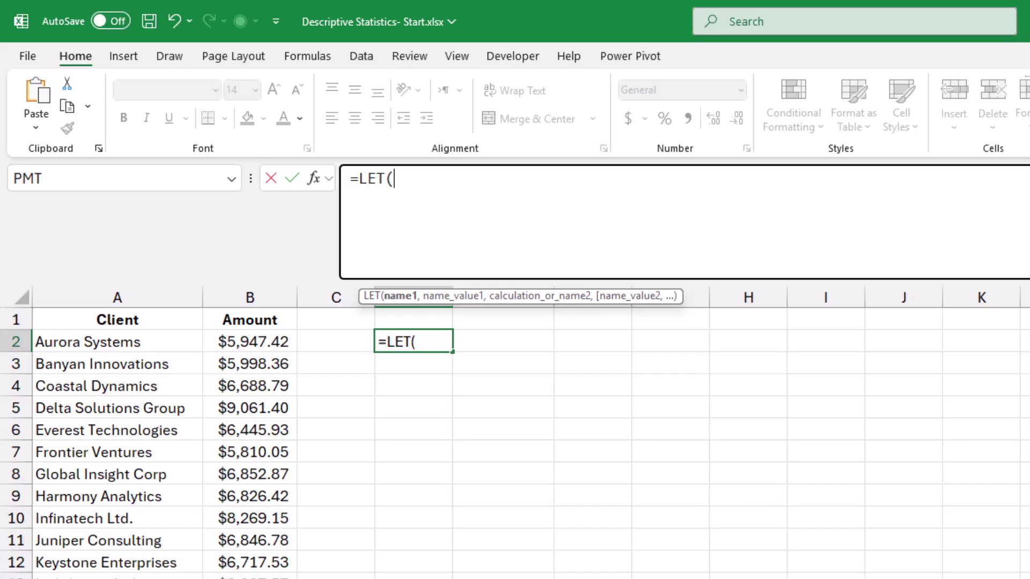
pyautogui.write('A,')
pyautogui.write('{"SUM";"MIN";"MAX";"AVERAGE";"ST.DEV"}')
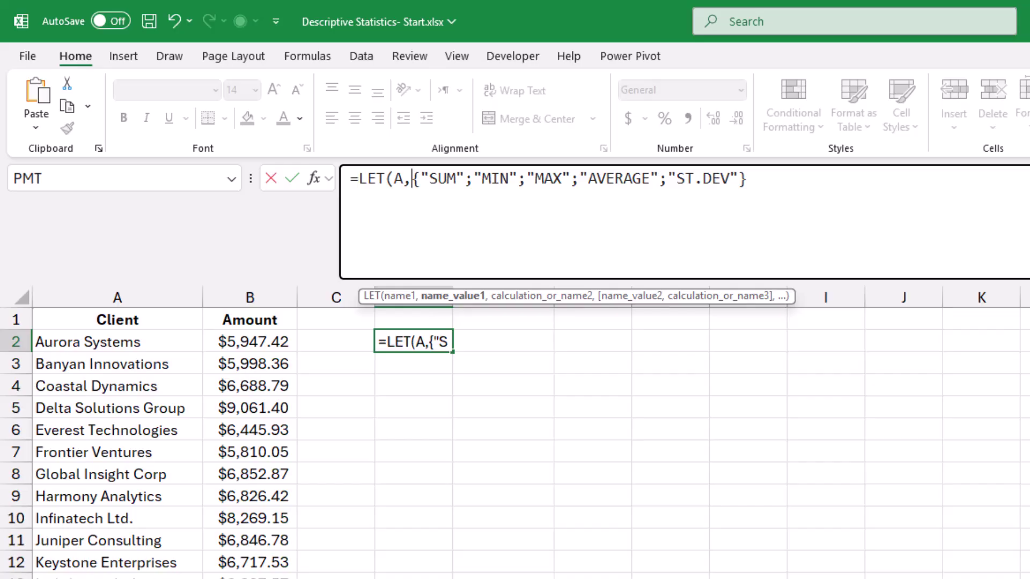
pyautogui.click(747, 178)
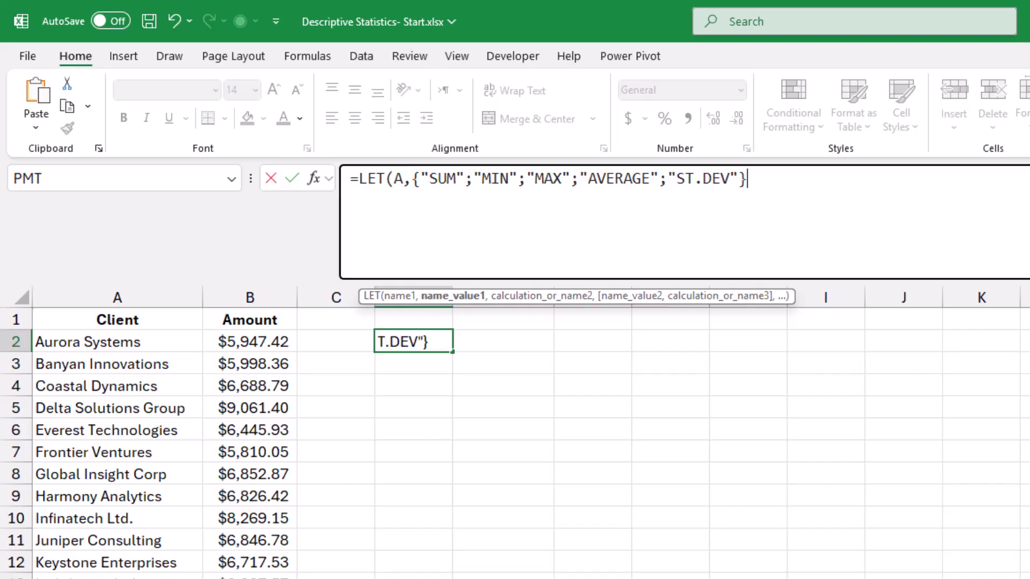
pyautogui.write(',')
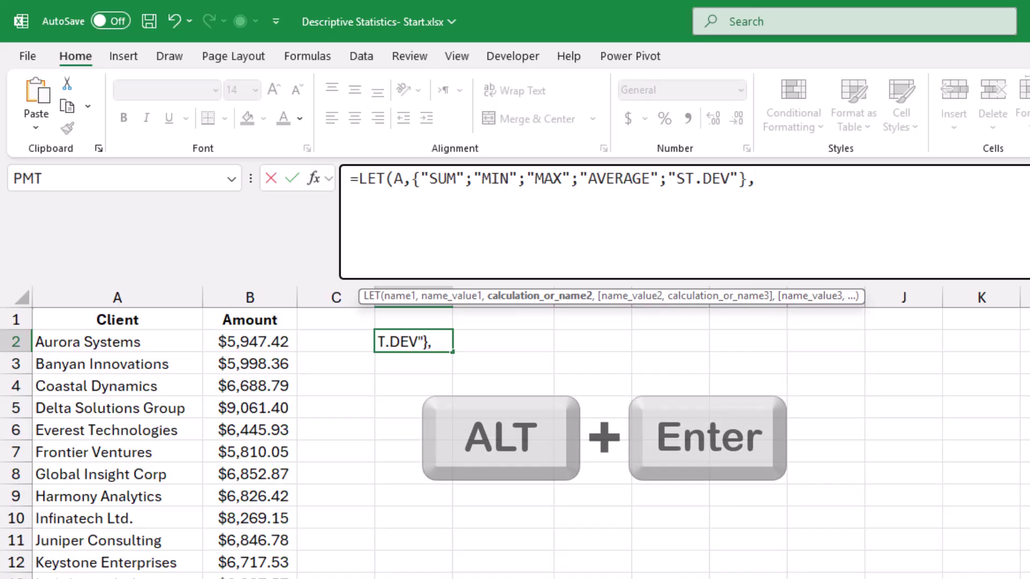
# Step: Add a second LET line defining B as B2:B26, then a third line starting C
pyautogui.hotkey('alt', 'Return')
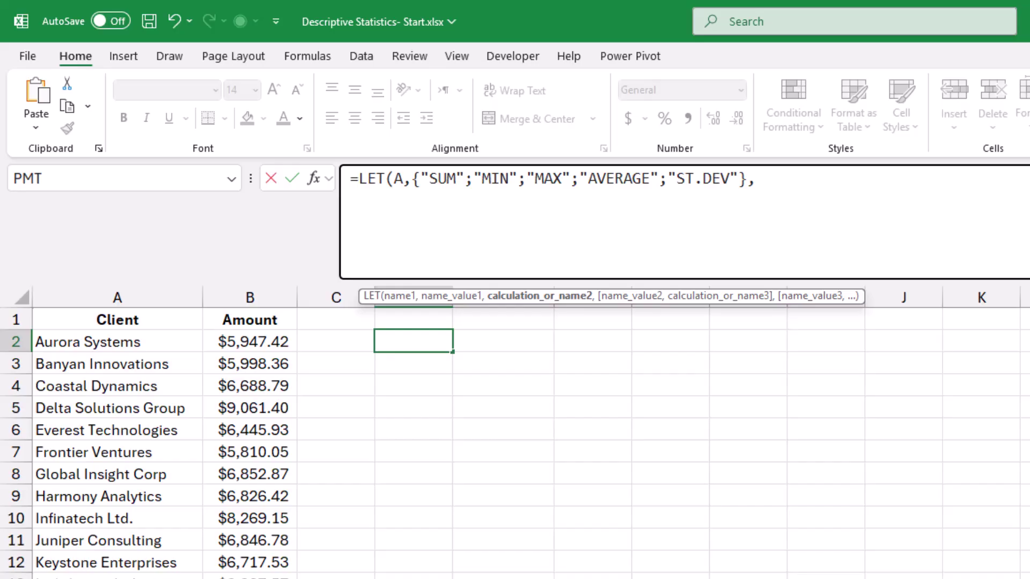
pyautogui.write('B,')
pyautogui.press('Left')
pyautogui.press('Left')
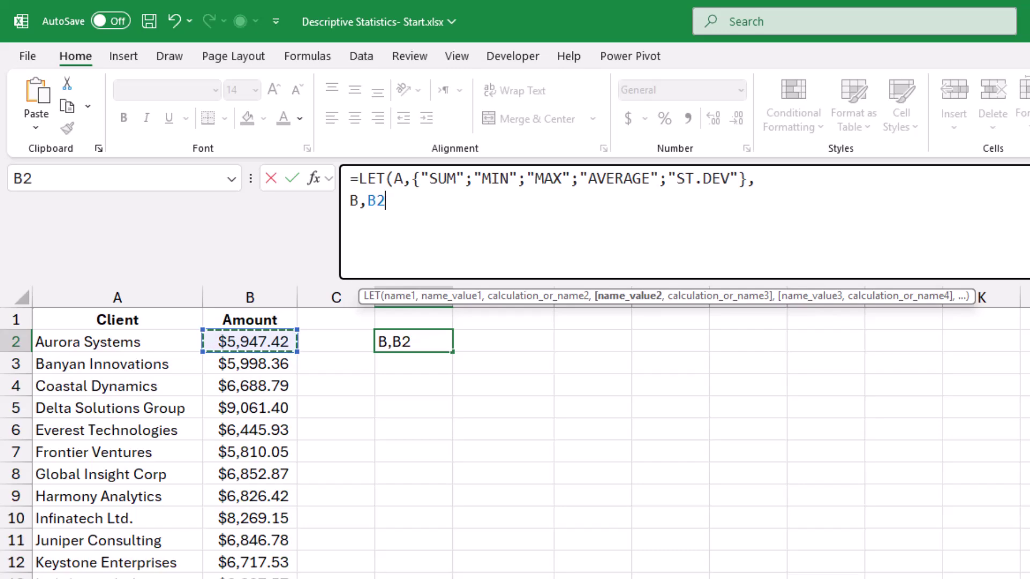
pyautogui.hotkey('ctrl', 'shift', 'Down')
pyautogui.write(',')
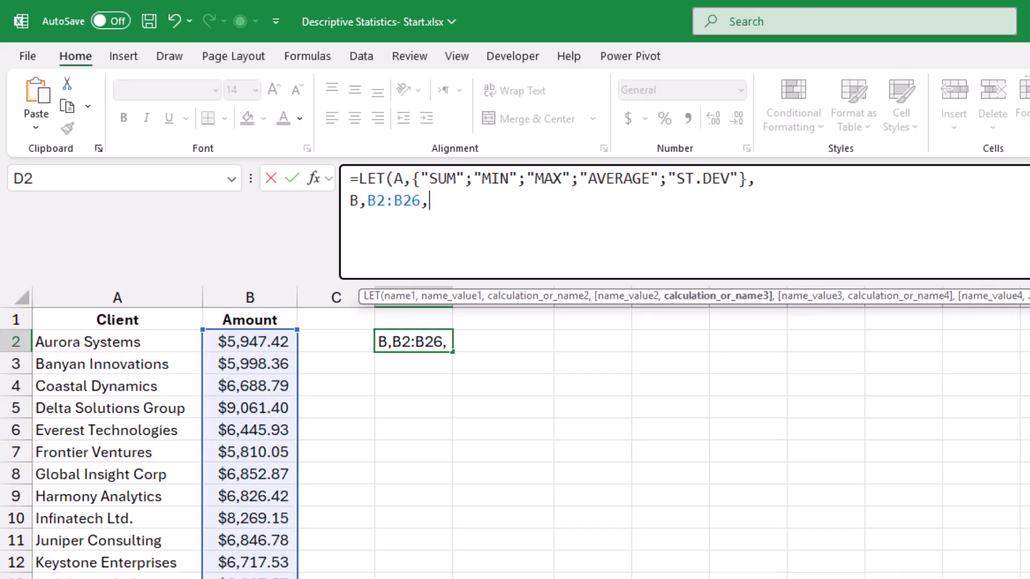
pyautogui.hotkey('alt', 'Return')
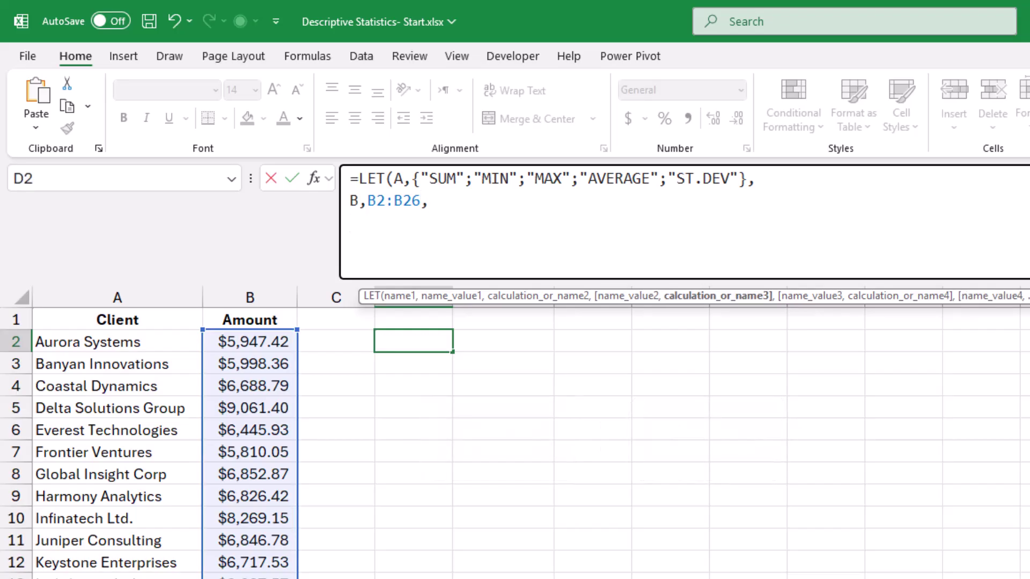
pyautogui.write('C,')
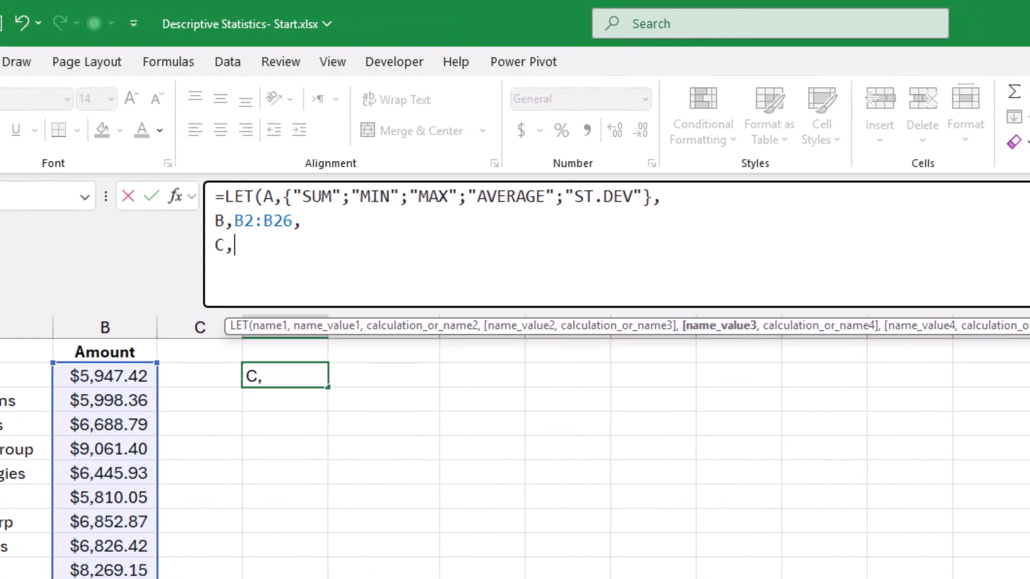
# Step: Define C as a VSTACK of the five Amount statistics and end with HSTACK(A,C) to spill D2:E6
pyautogui.hotkey('ctrl', 'v')
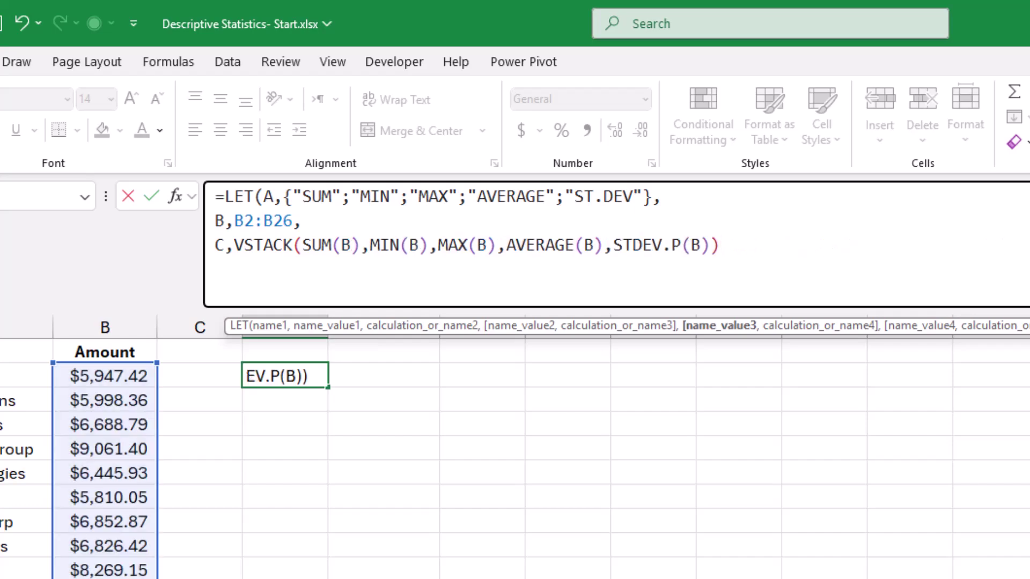
pyautogui.write(',')
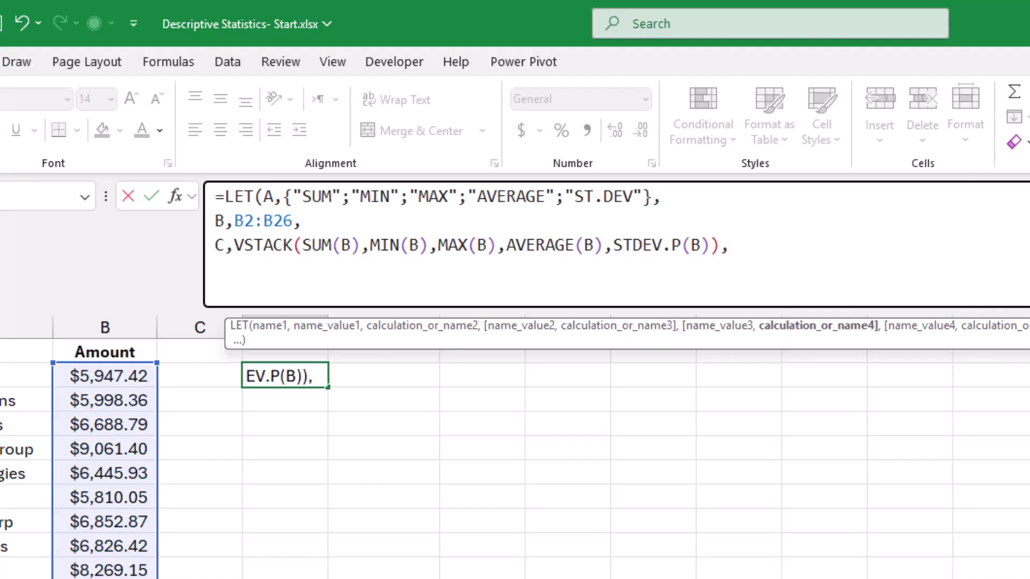
pyautogui.hotkey('alt', 'Return')
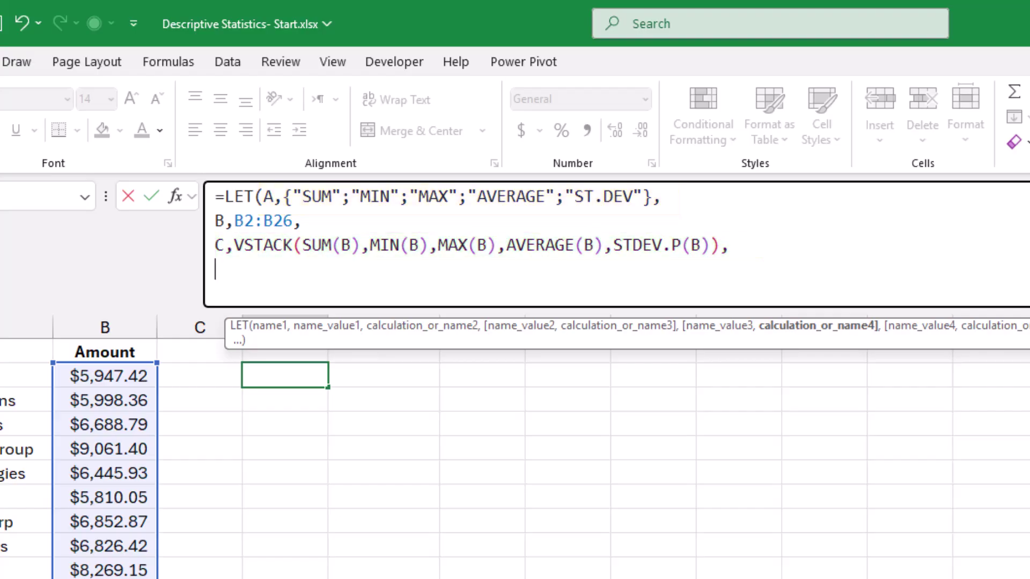
pyautogui.write('HSTACK(A,C)')
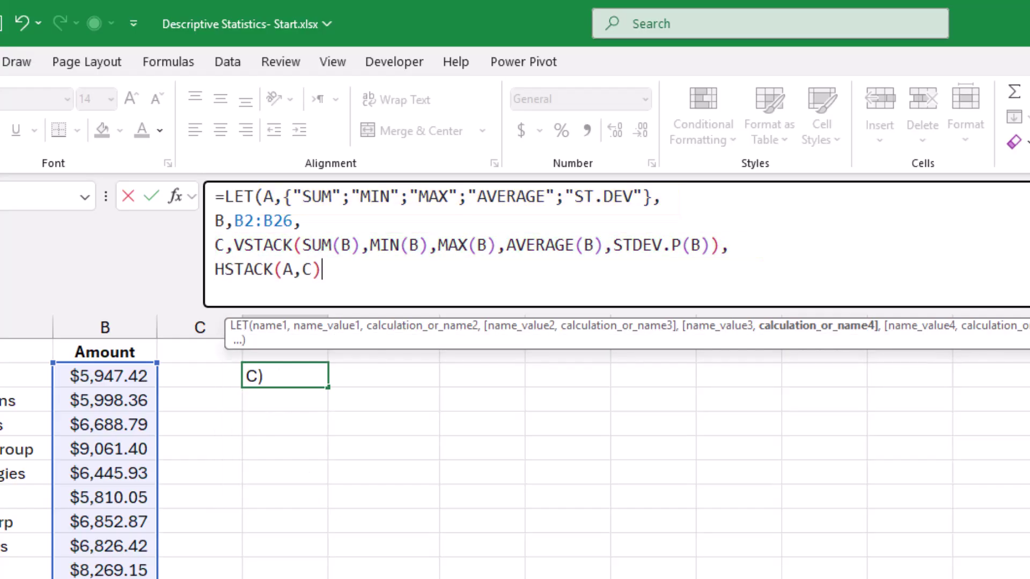
pyautogui.write(')')
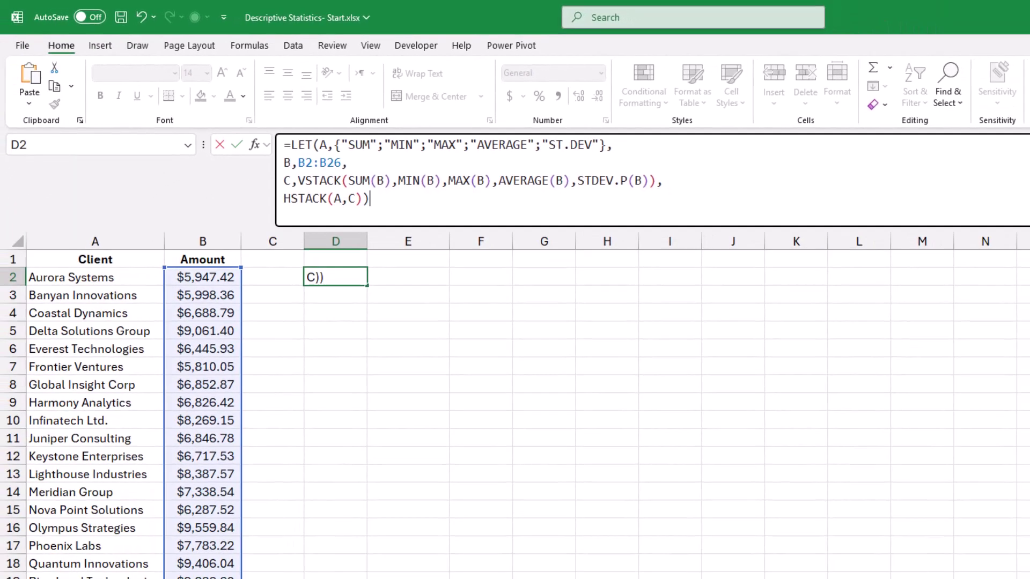
pyautogui.press('Return')
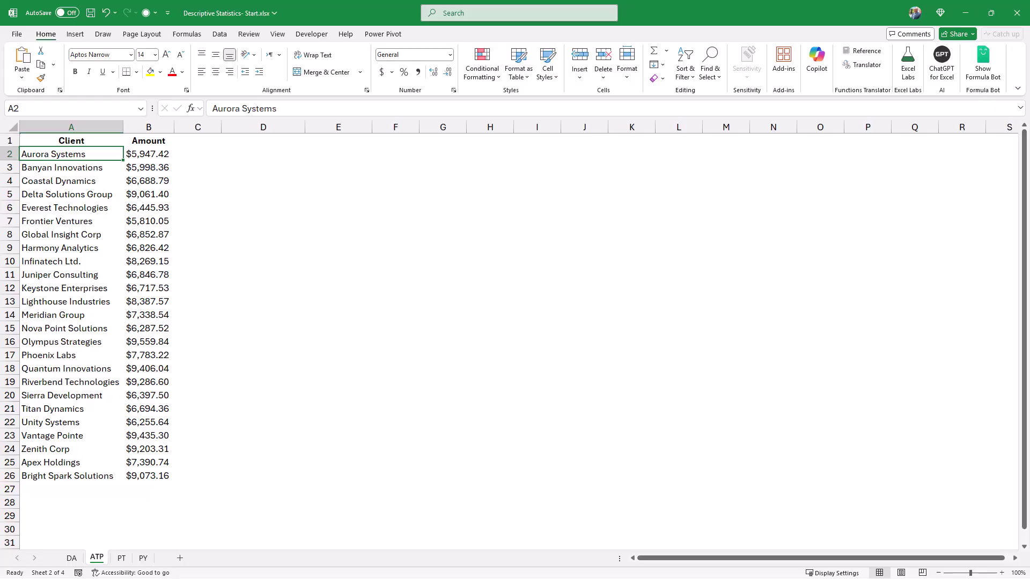
# Step: Select cell D2 on the ATP sheet for the ToolPak output
pyautogui.click(263, 154)
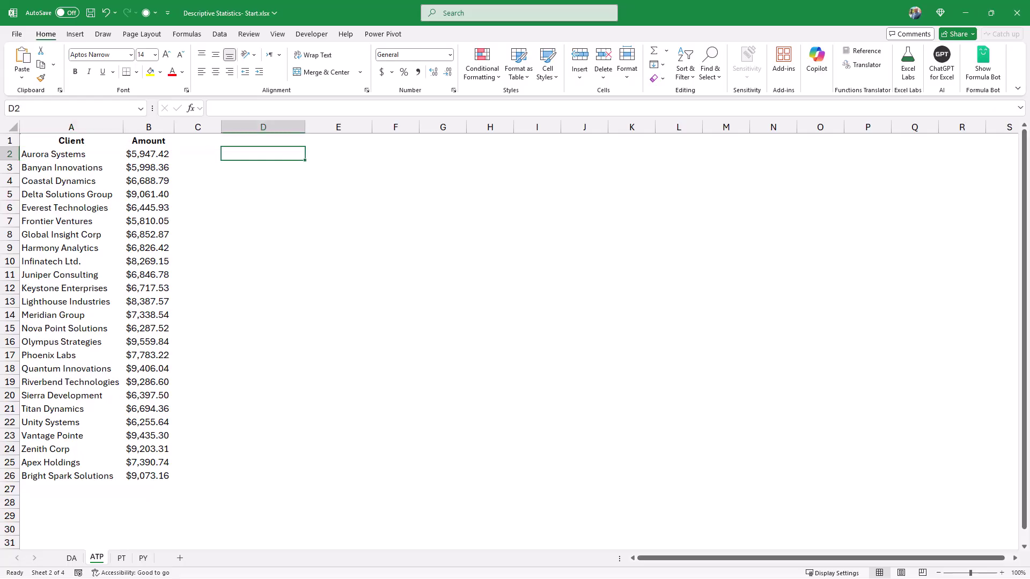
# Step: Enable the Analysis ToolPak add-in through File > Options > Add-ins
pyautogui.hotkey('alt', 'f')
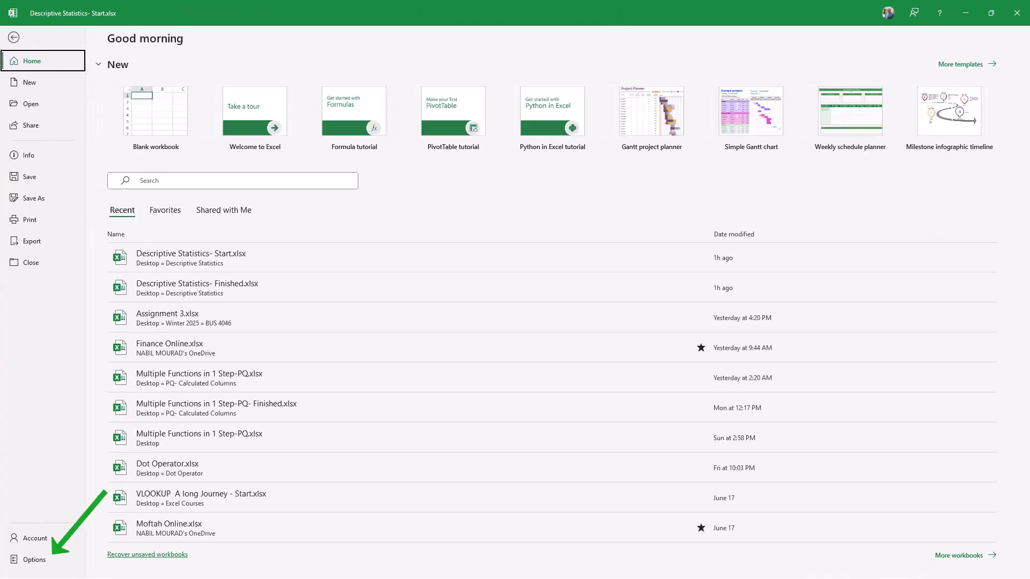
pyautogui.press('t')
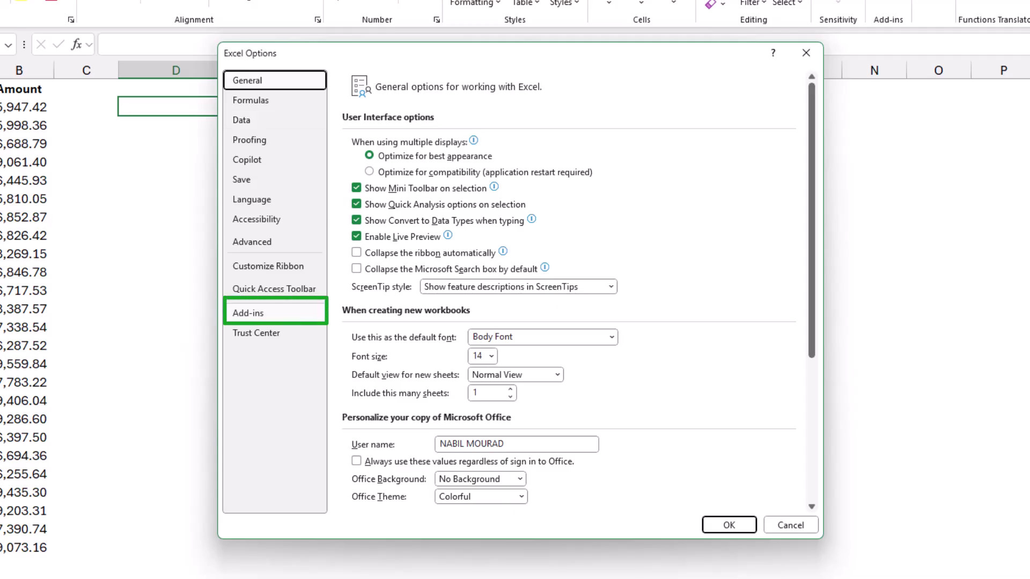
pyautogui.click(247, 313)
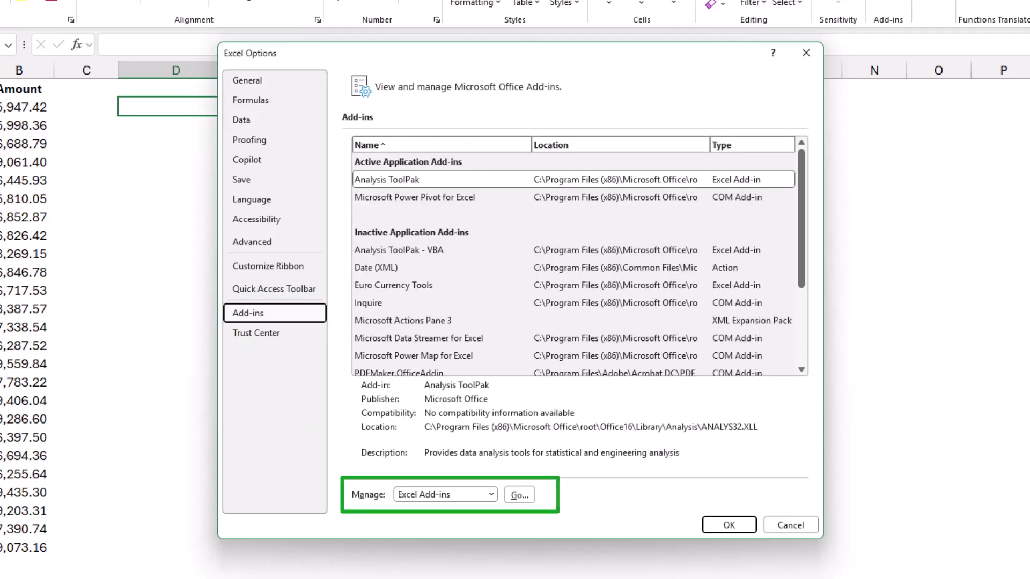
pyautogui.click(519, 494)
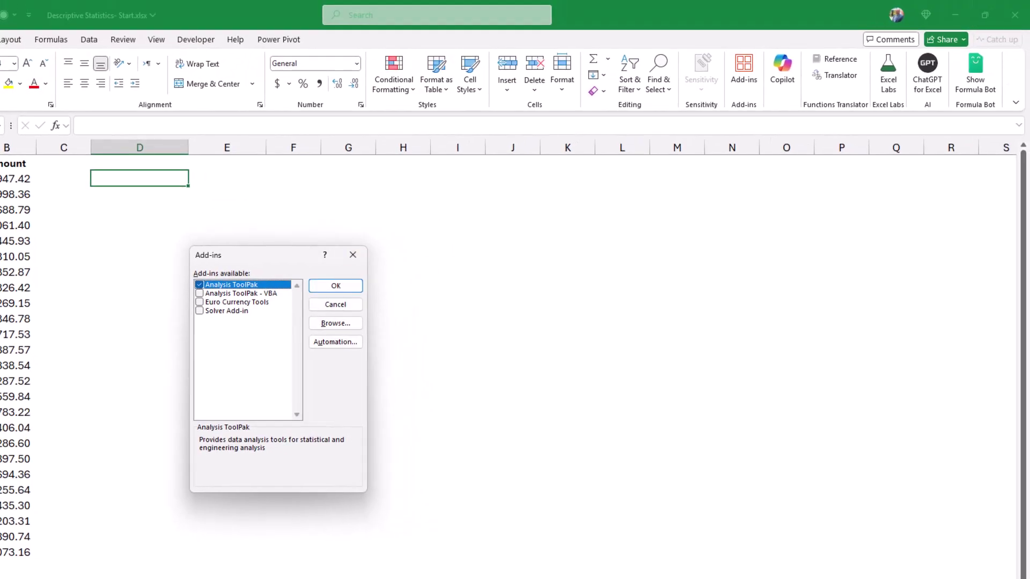
pyautogui.click(353, 255)
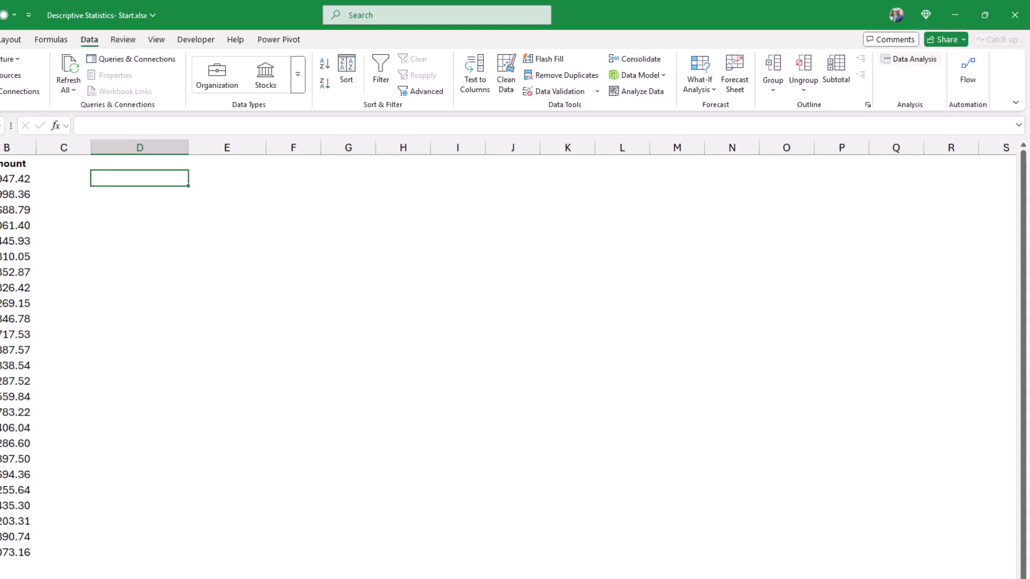
# Step: Choose Descriptive Statistics from the Data Analysis tools list
pyautogui.hotkey('alt', 'a')
pyautogui.press('y')
pyautogui.press('2')
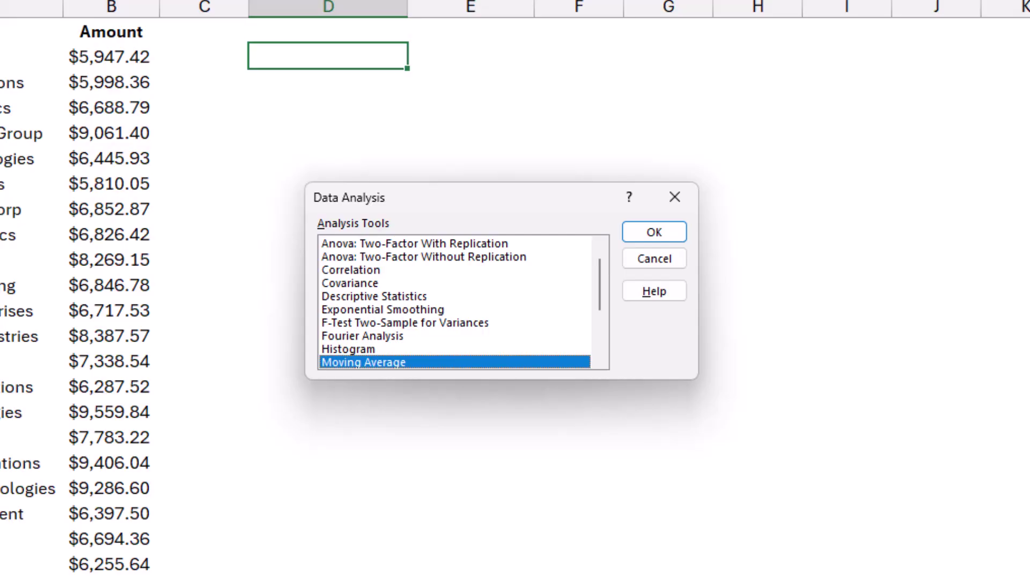
pyautogui.click(374, 296)
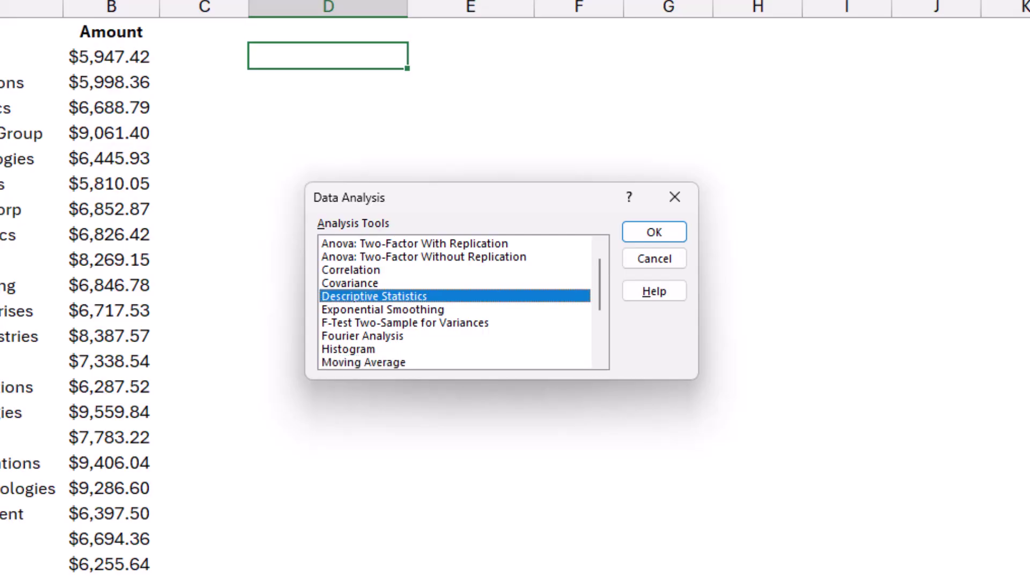
pyautogui.press('Return')
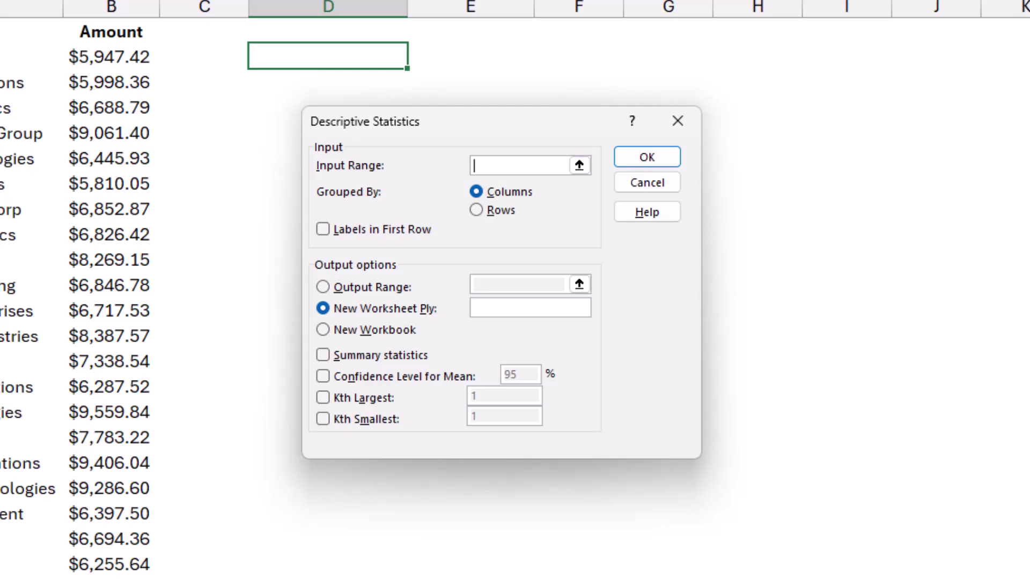
# Step: Run Descriptive Statistics on $B$1:$B$26 with labels, output at $D$2, and summary statistics
pyautogui.click(111, 31)
pyautogui.hotkey('ctrl', 'shift', 'Down')
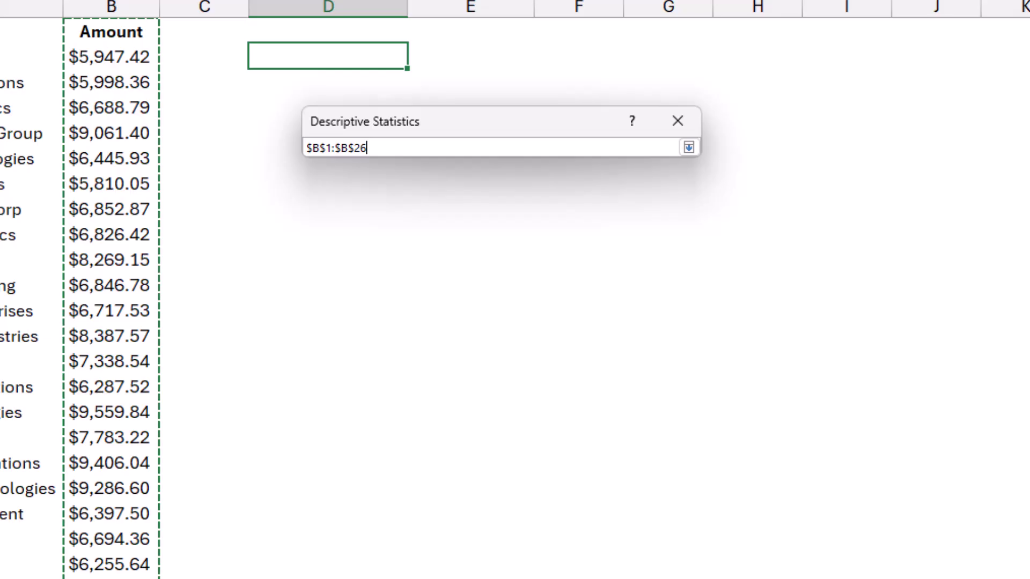
pyautogui.press('Return')
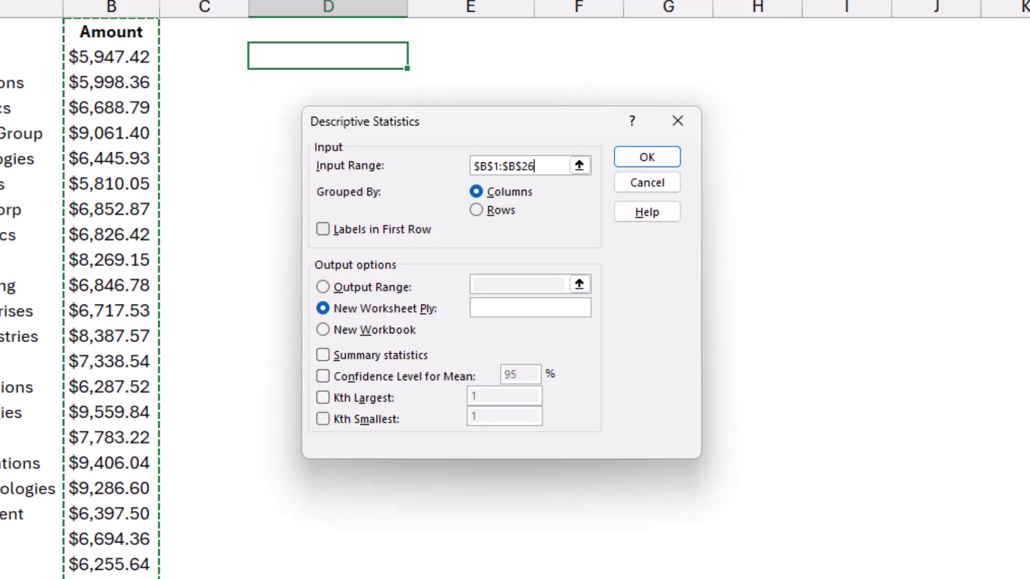
pyautogui.click(322, 229)
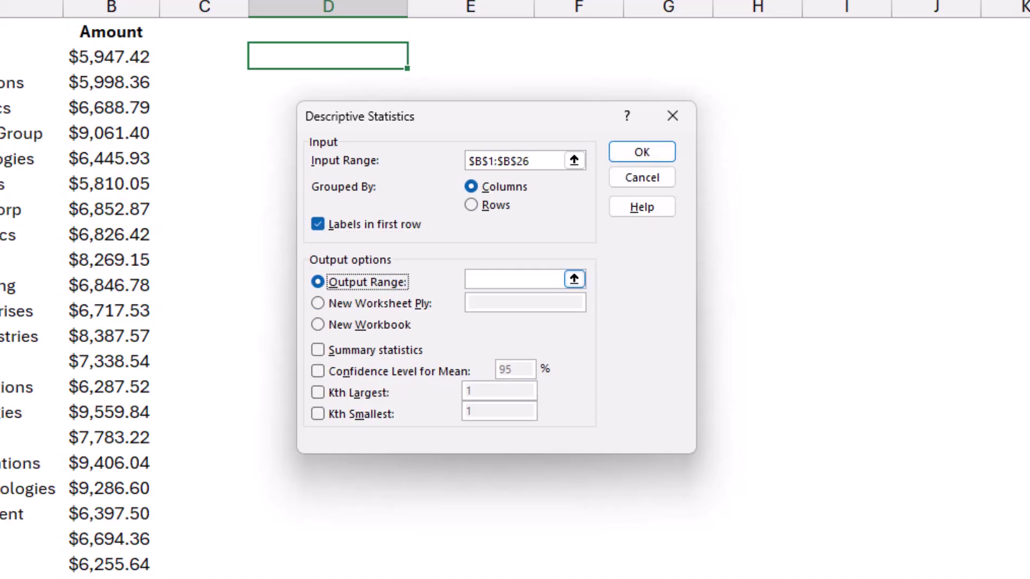
pyautogui.click(472, 279)
pyautogui.click(327, 55)
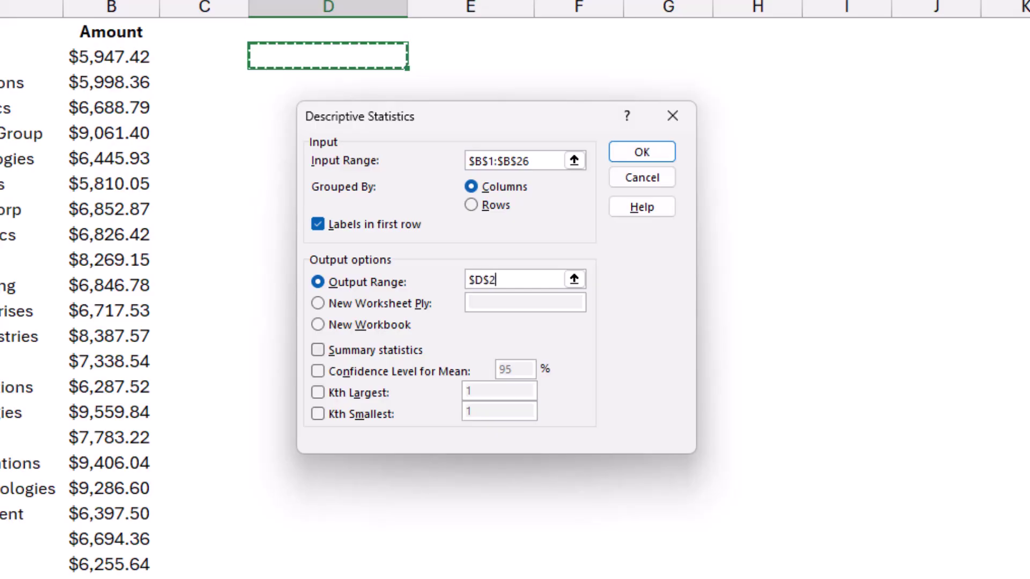
pyautogui.click(317, 350)
pyautogui.click(642, 152)
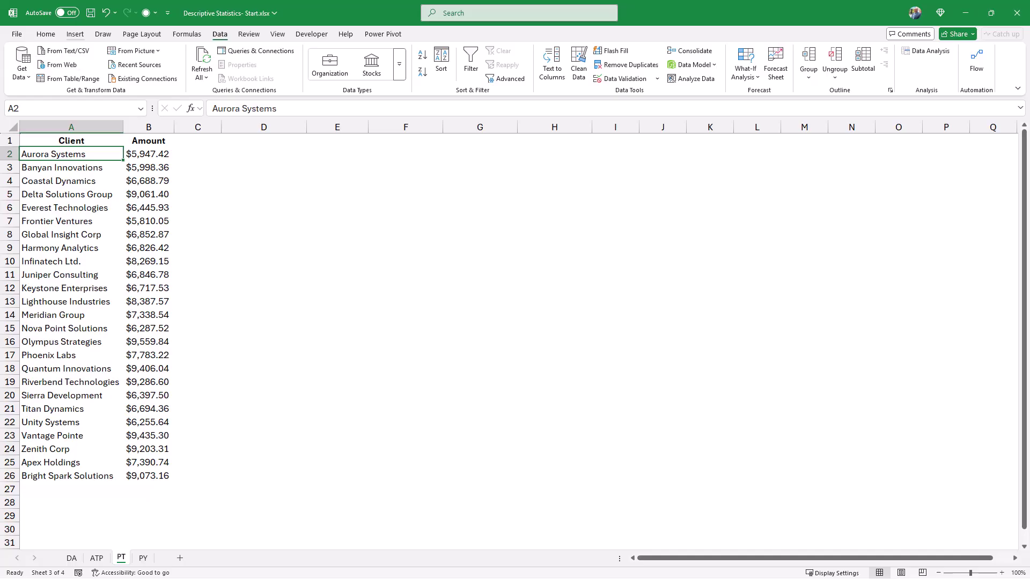
# Step: Insert a PivotTable from the Client data on the existing sheet at cell D2
pyautogui.click(75, 34)
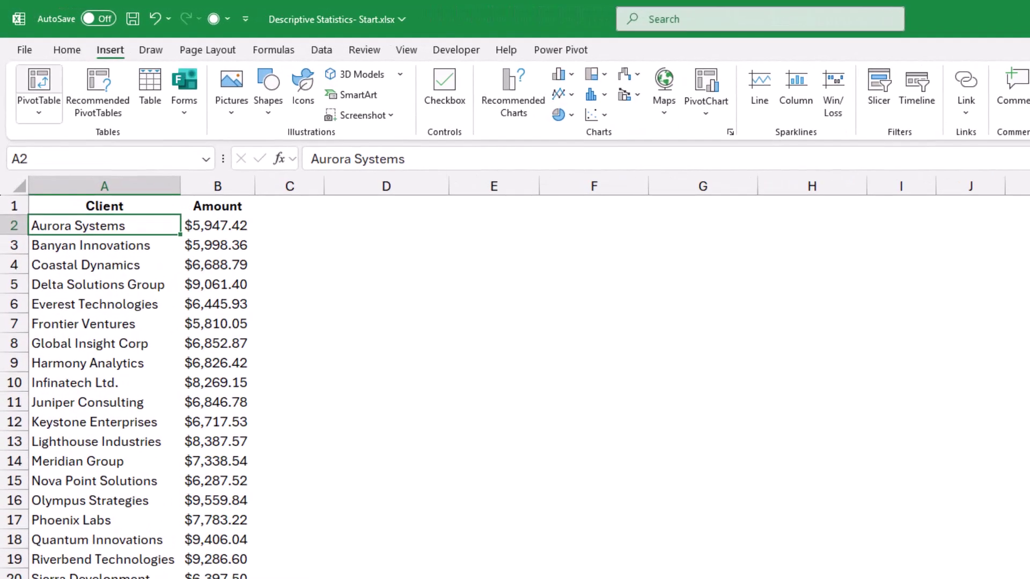
pyautogui.click(38, 88)
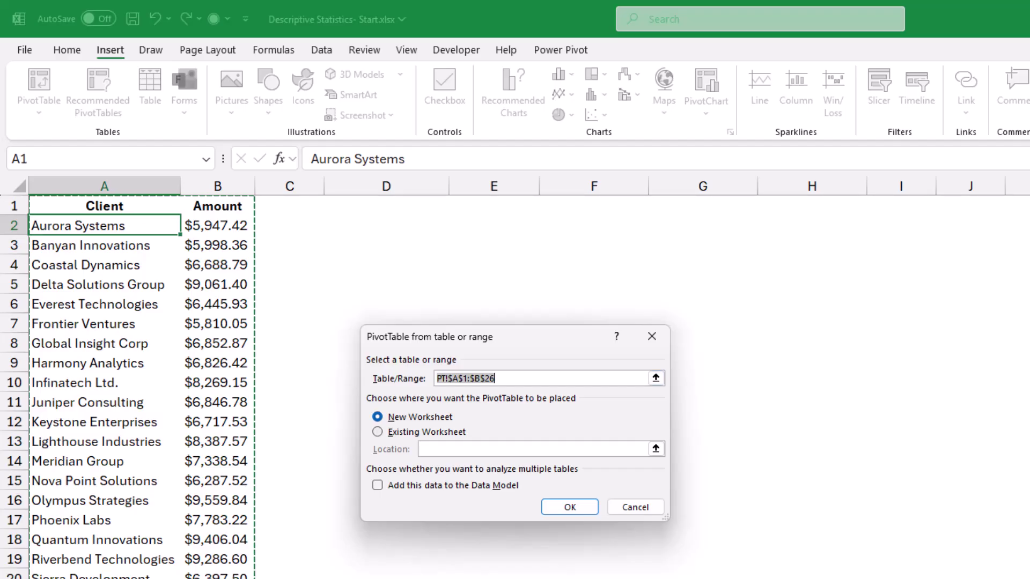
pyautogui.hotkey('alt', 'e')
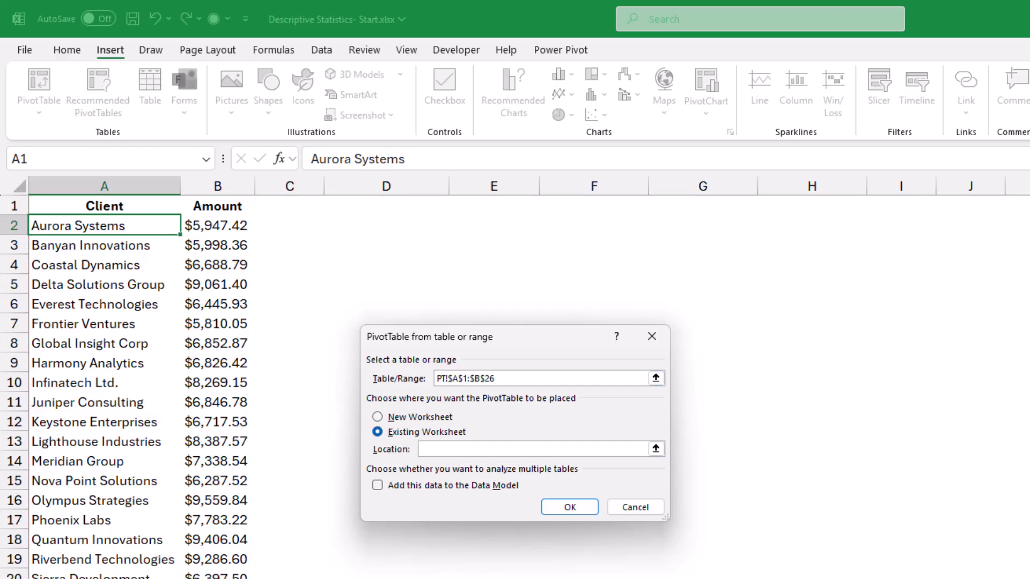
pyautogui.click(386, 244)
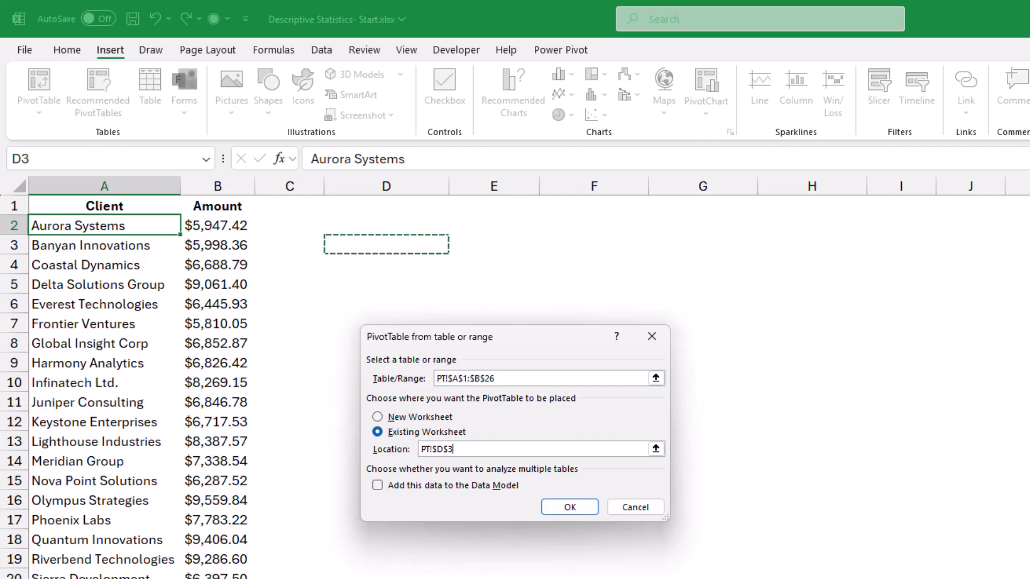
pyautogui.click(386, 226)
pyautogui.click(569, 507)
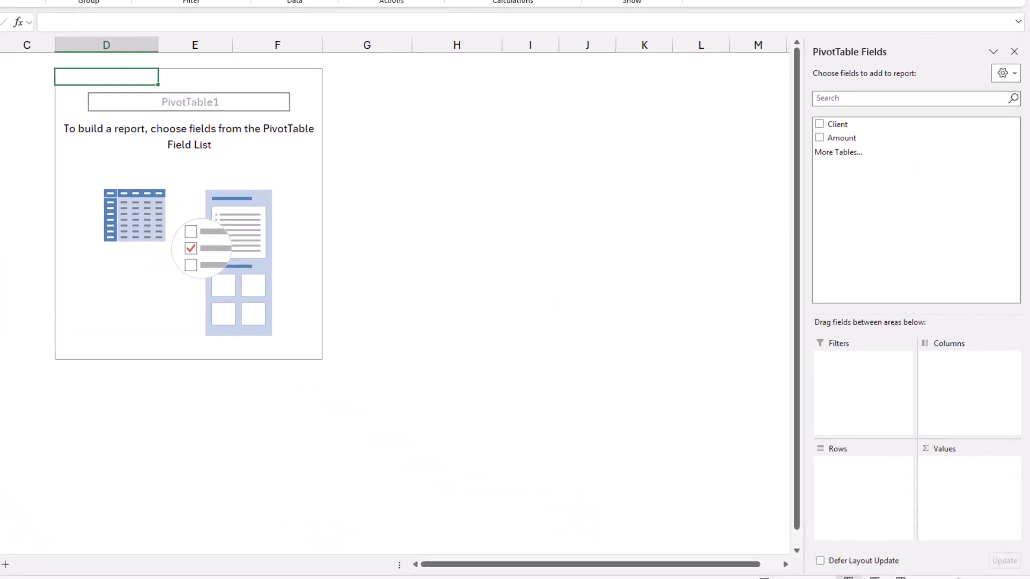
# Step: Float the PivotTable Fields pane and add Amount to Values repeatedly as Sum of Amount
pyautogui.moveTo(849, 52); pyautogui.dragTo(394, 85)
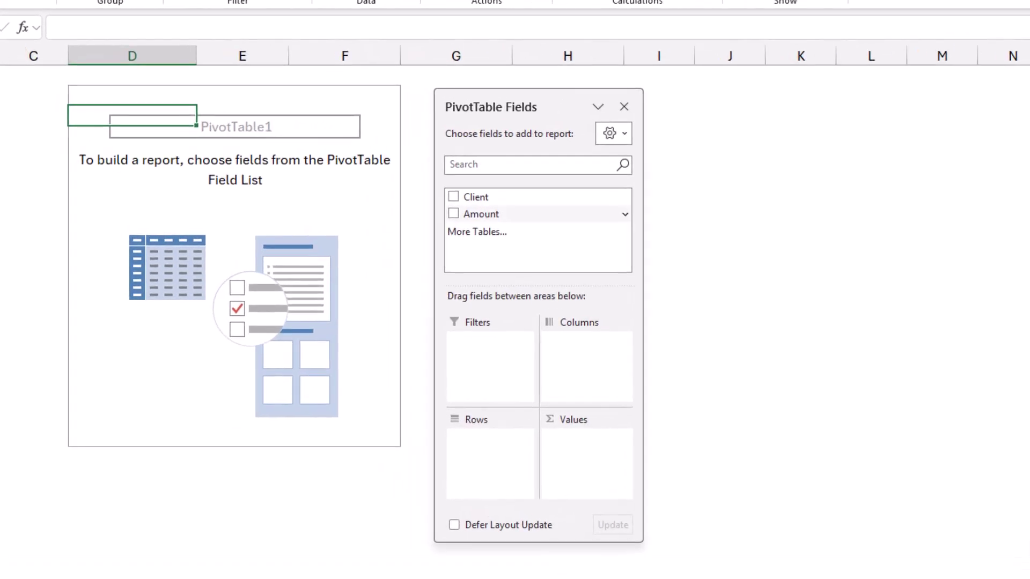
pyautogui.click(453, 213)
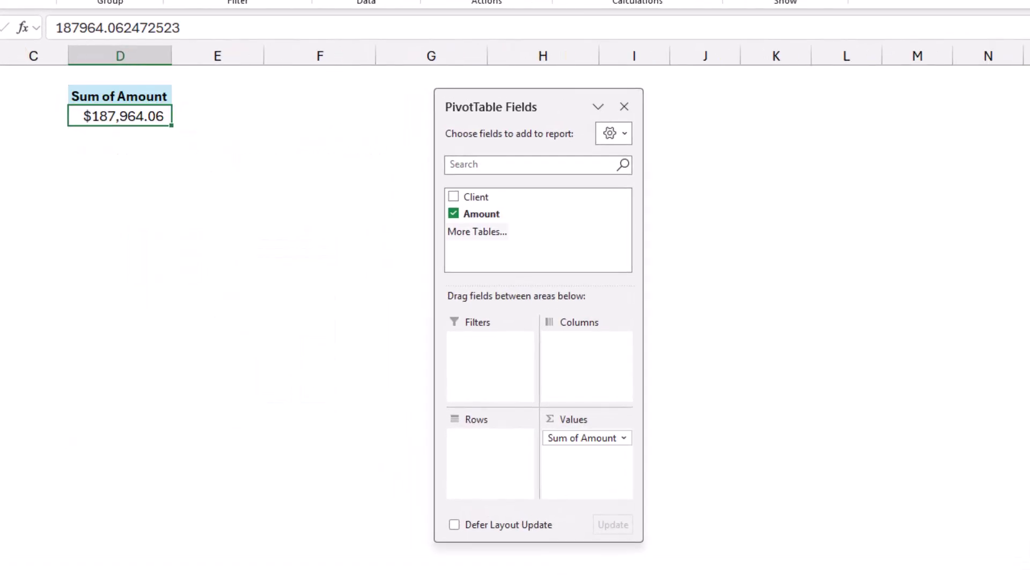
pyautogui.moveTo(481, 213); pyautogui.dragTo(587, 497)
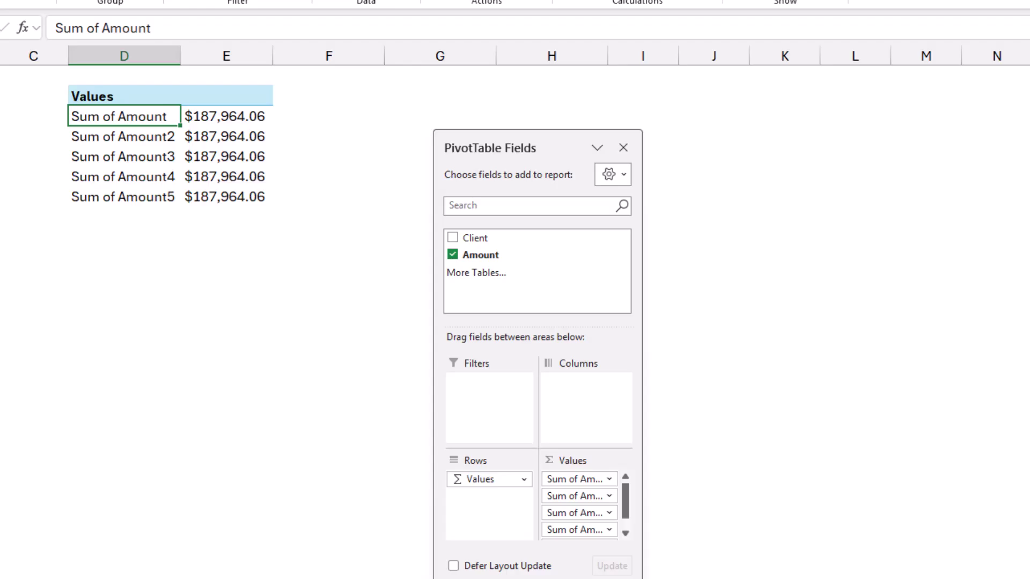
# Step: Summarize Sum of Amount2 by Min and Sum of Amount3 by Max
pyautogui.click(226, 116)
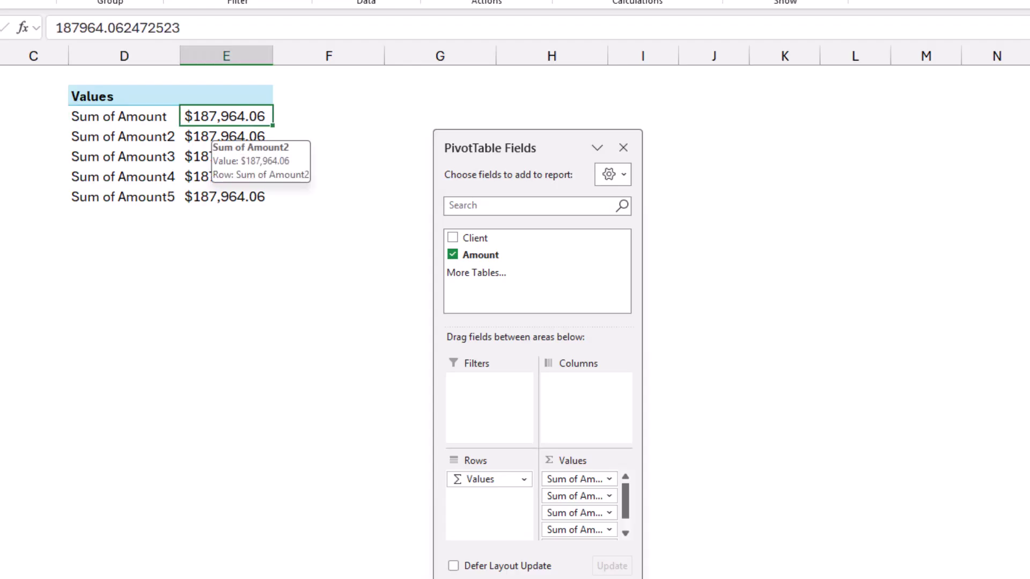
pyautogui.click(226, 136)
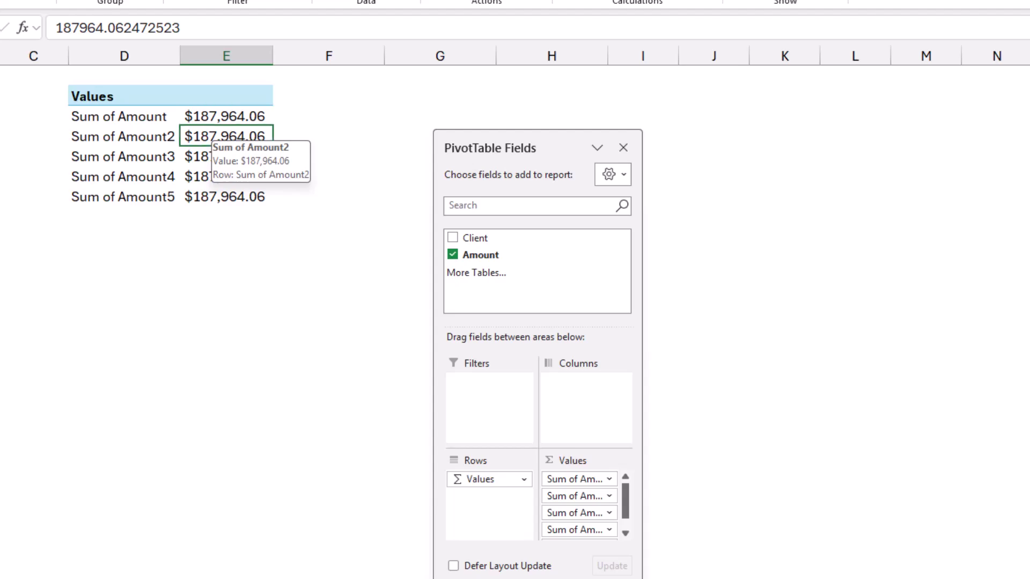
pyautogui.rightClick(205, 137)
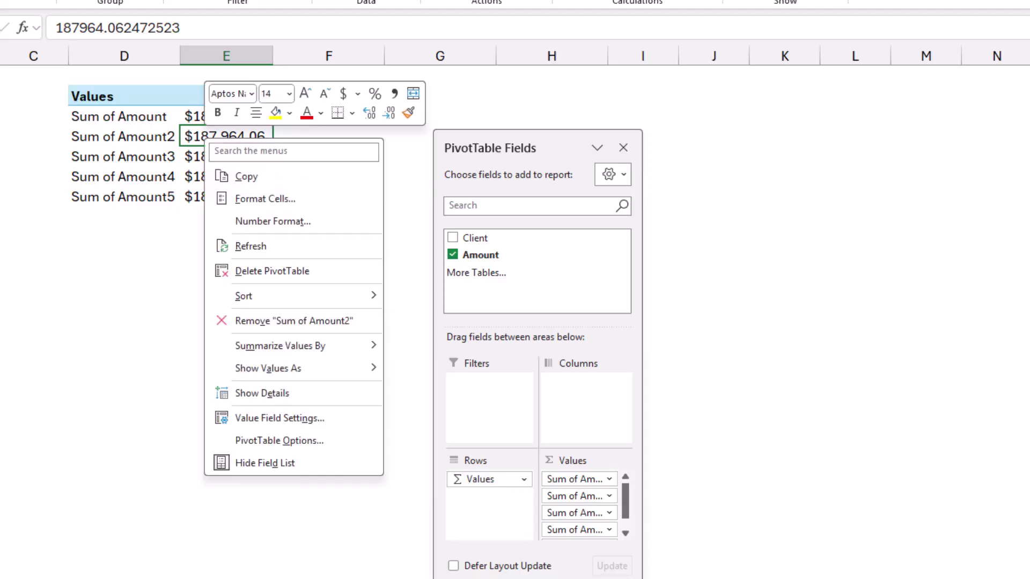
pyautogui.moveTo(280, 346)
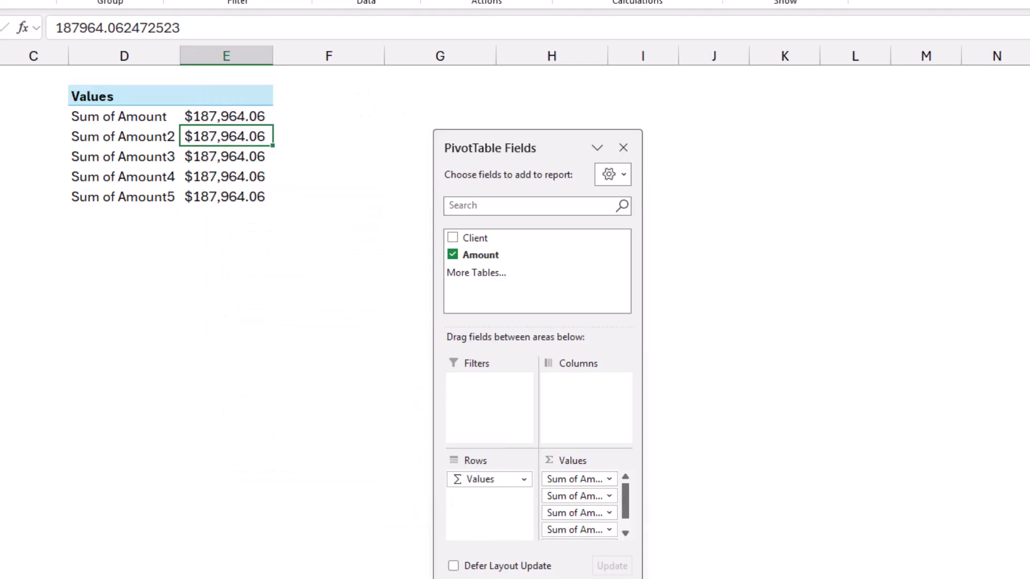
pyautogui.click(225, 156)
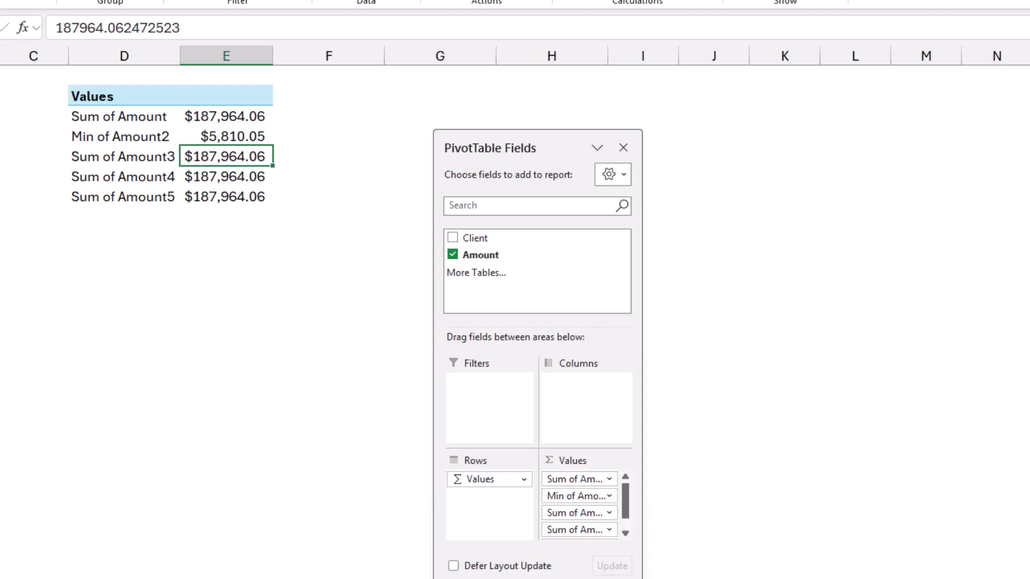
pyautogui.rightClick(219, 159)
pyautogui.moveTo(293, 367)
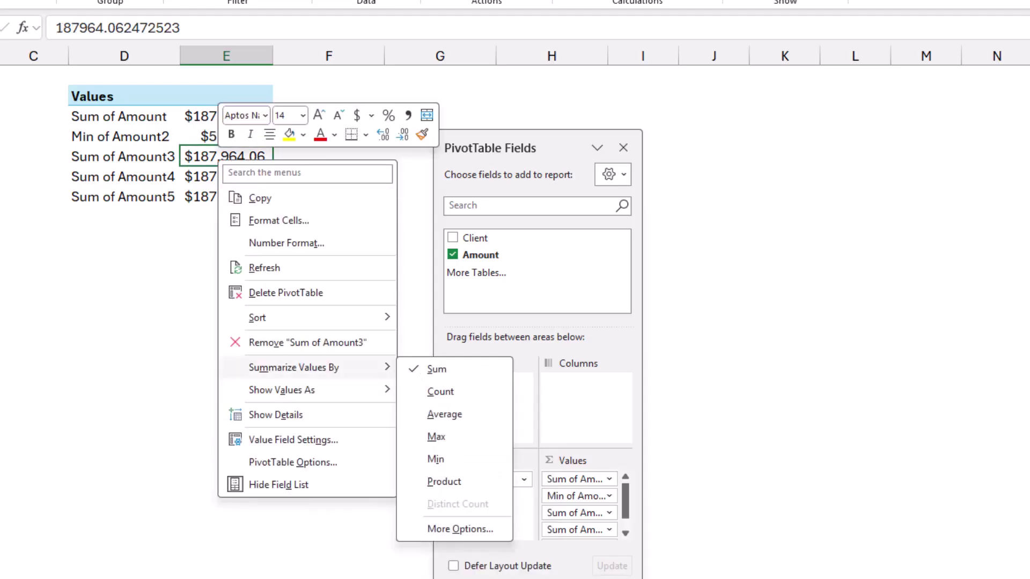
pyautogui.click(436, 437)
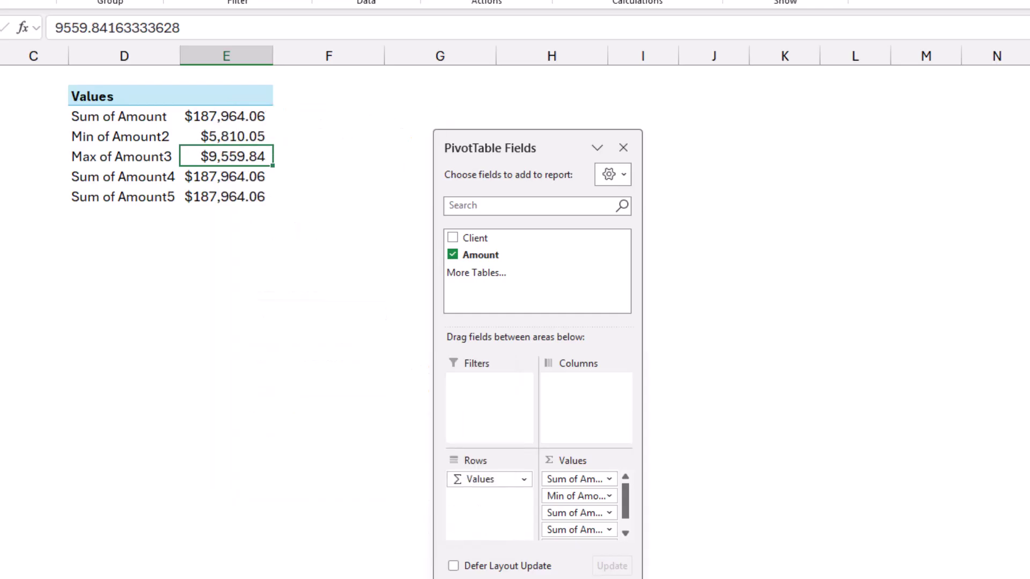
# Step: Summarize Sum of Amount4 by Average and bring up the options for Sum of Amount5
pyautogui.rightClick(220, 178)
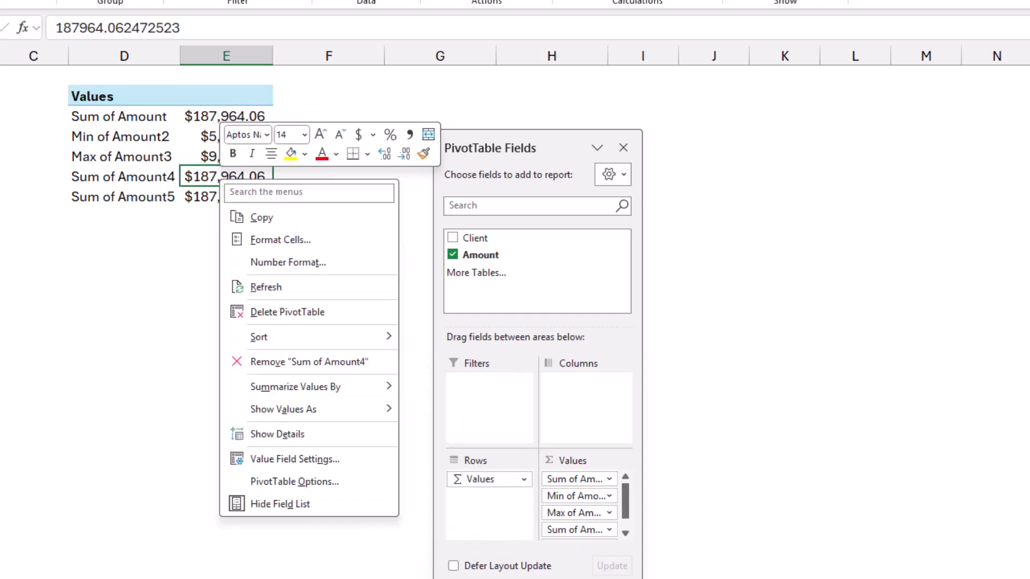
pyautogui.moveTo(322, 386)
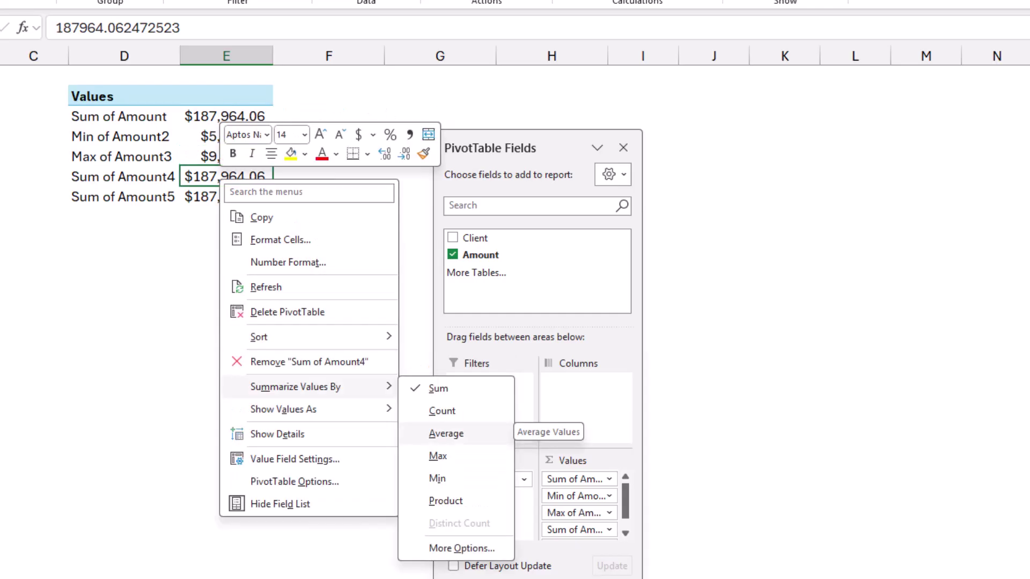
pyautogui.click(445, 434)
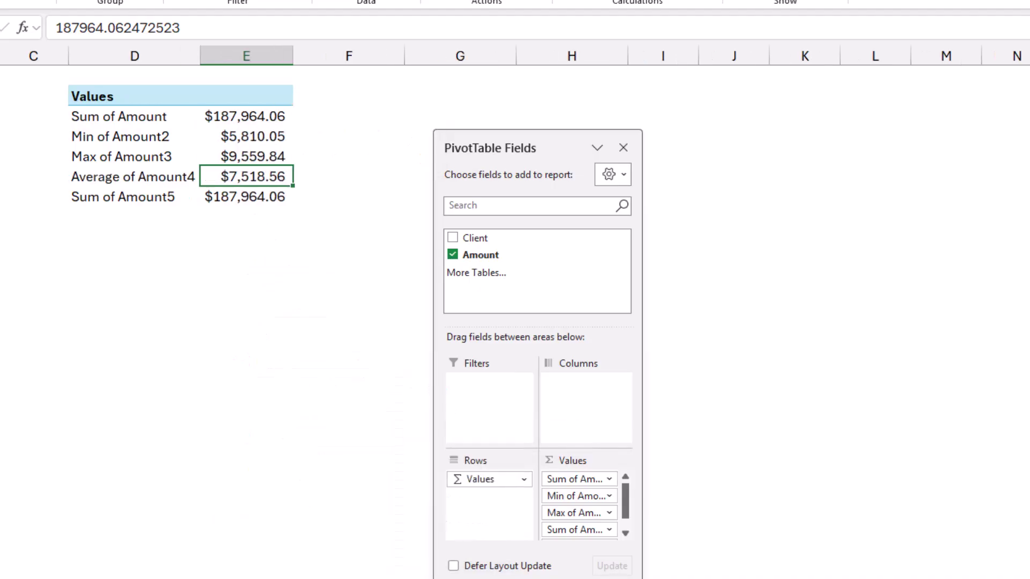
pyautogui.click(244, 196)
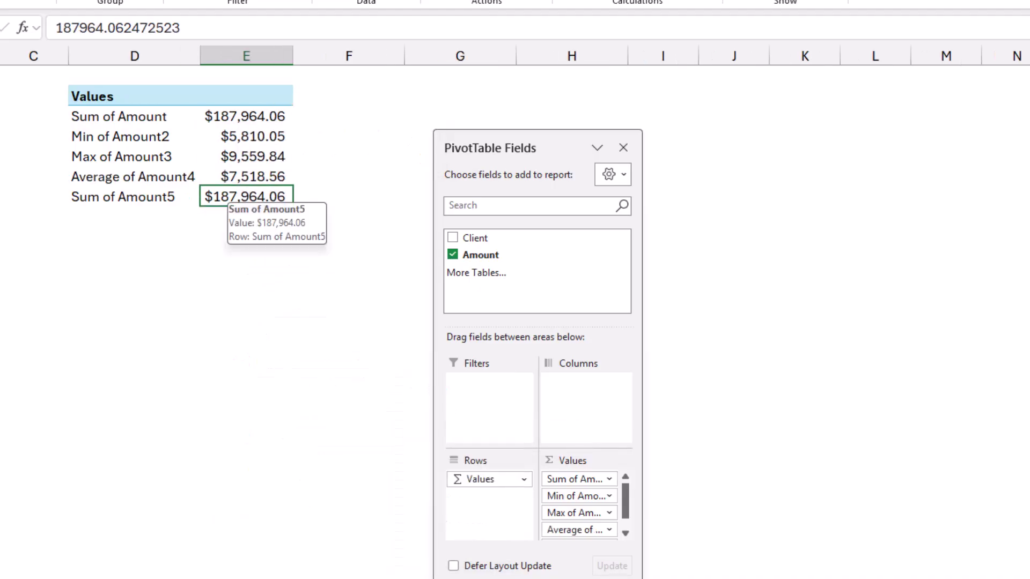
pyautogui.rightClick(237, 196)
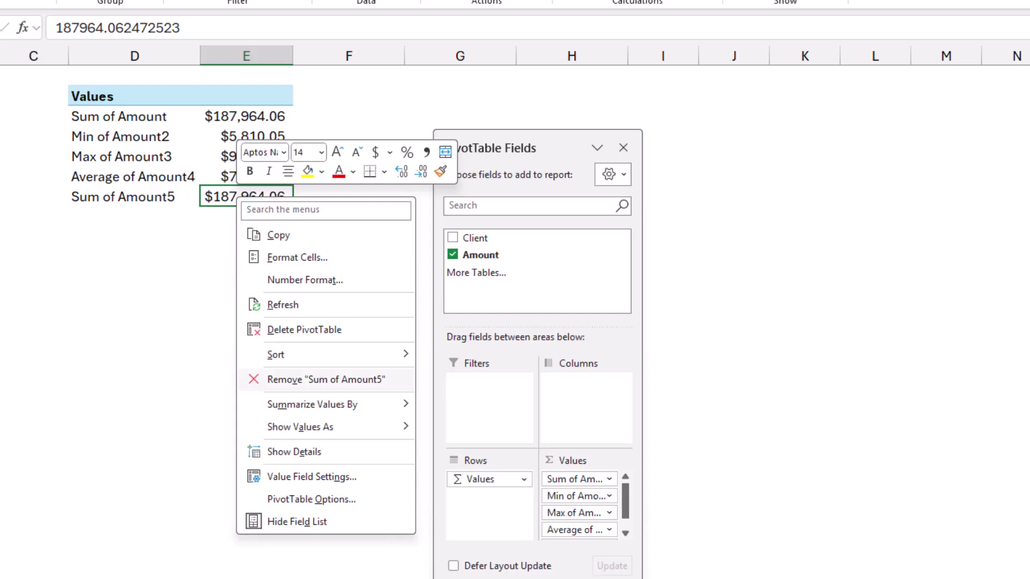
pyautogui.moveTo(322, 404)
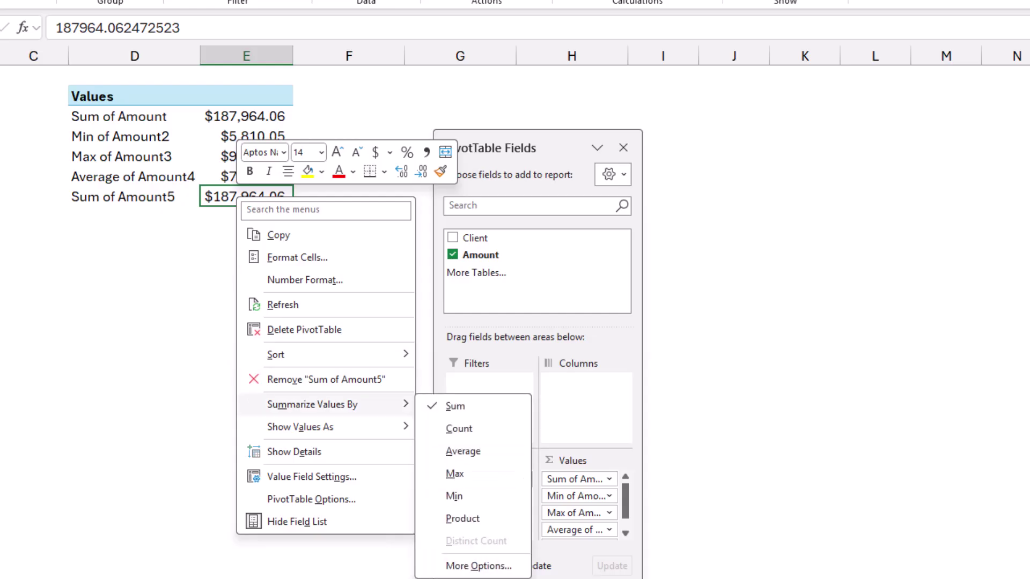
# Step: Set Amount5's Value Field Settings summary to StdDev, giving $1,294.24
pyautogui.click(478, 565)
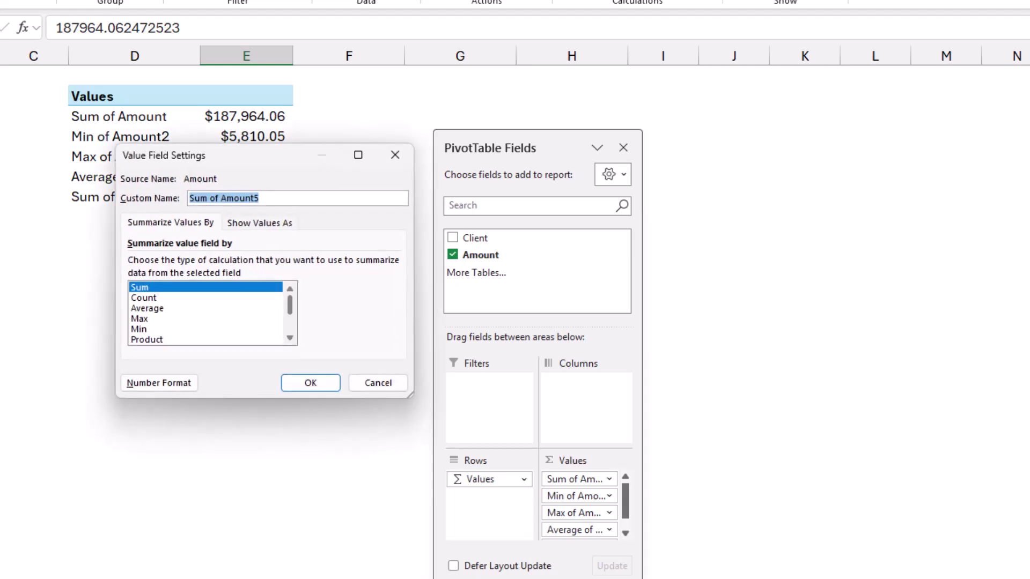
pyautogui.scroll(-1, 213, 314)
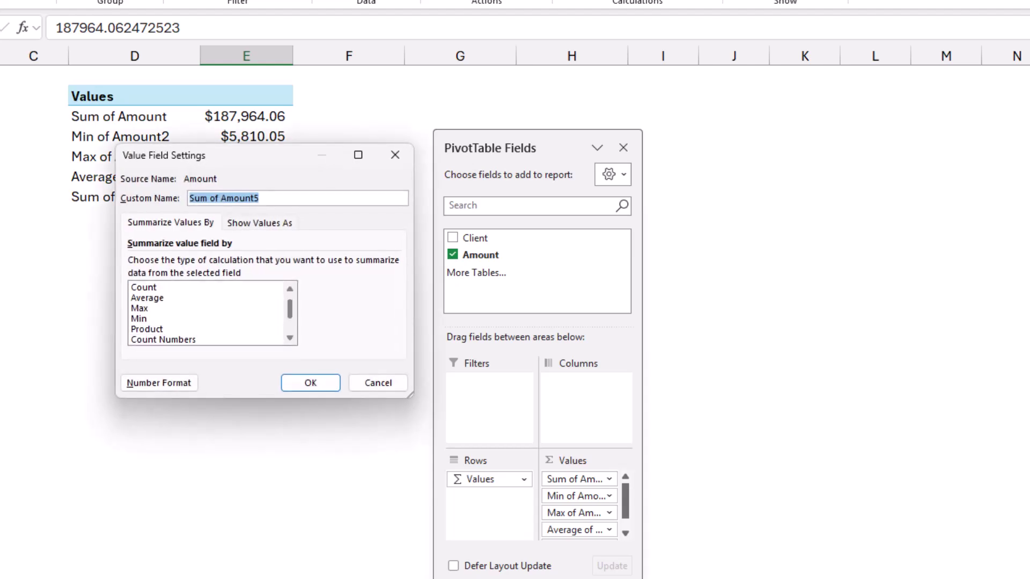
pyautogui.scroll(-1, 212, 313)
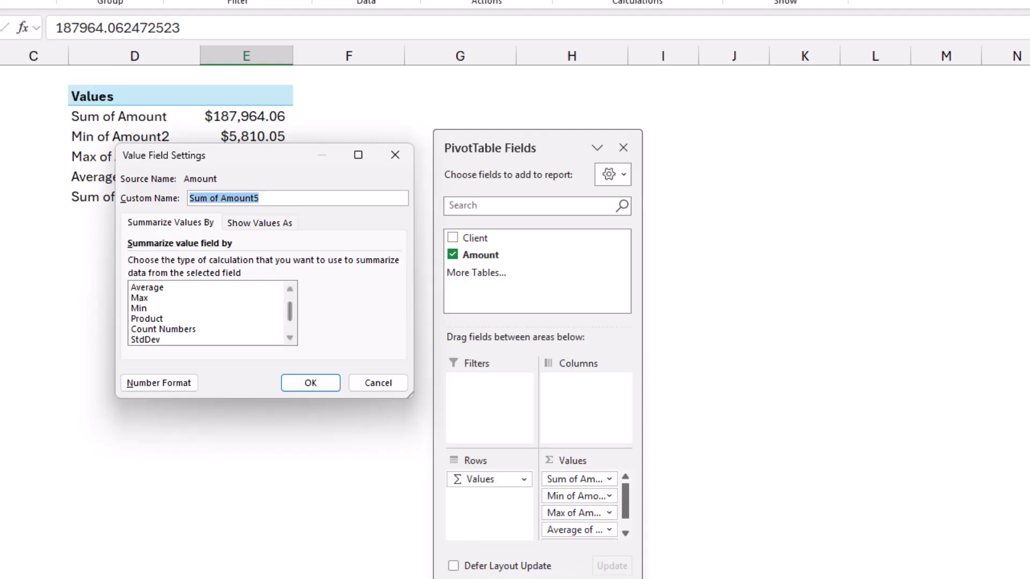
pyautogui.click(145, 339)
pyautogui.click(310, 382)
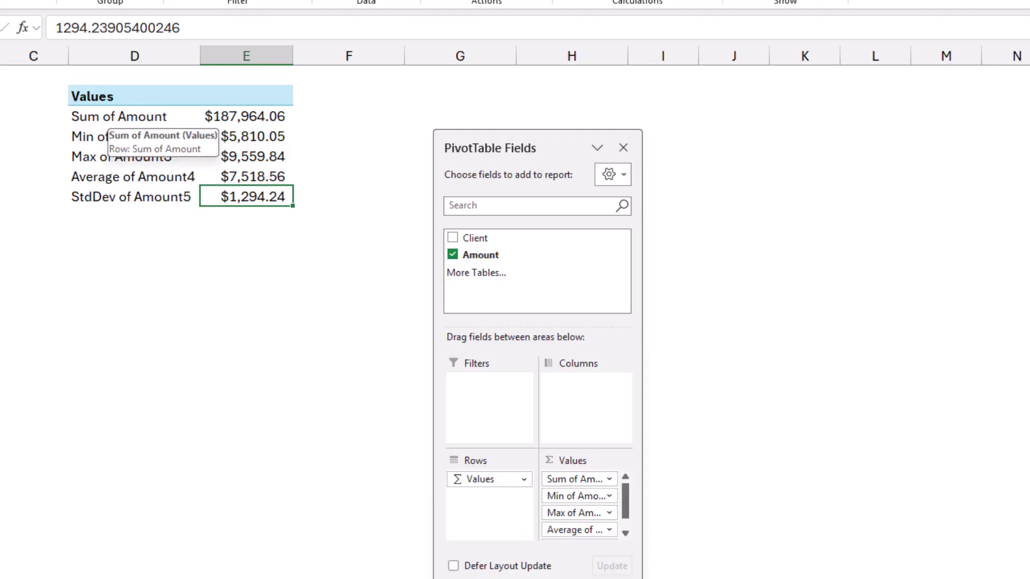
# Step: Rename the Sum of Amount pivot field to SUM in the Active Field box
pyautogui.click(134, 117)
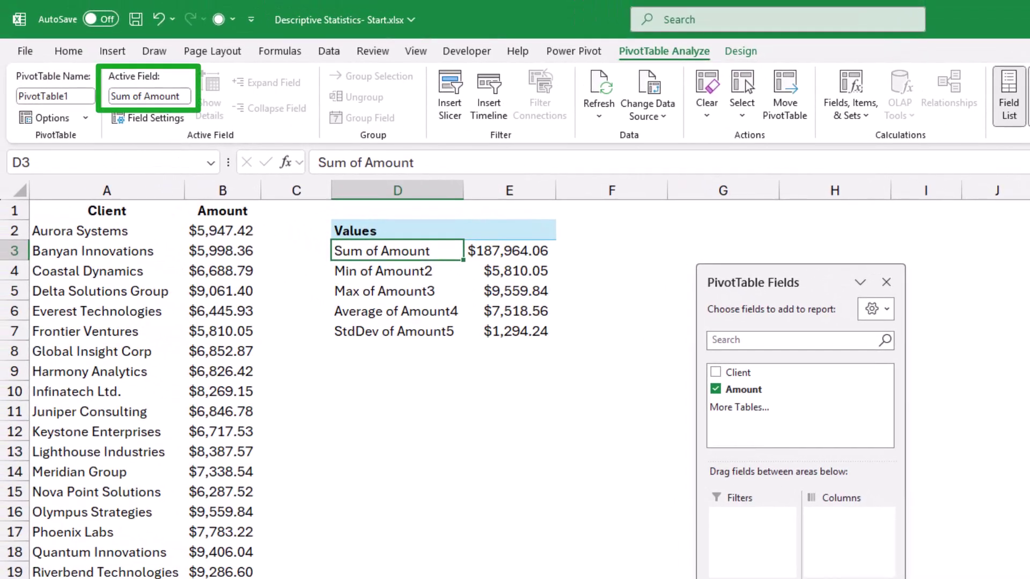
pyautogui.click(145, 96)
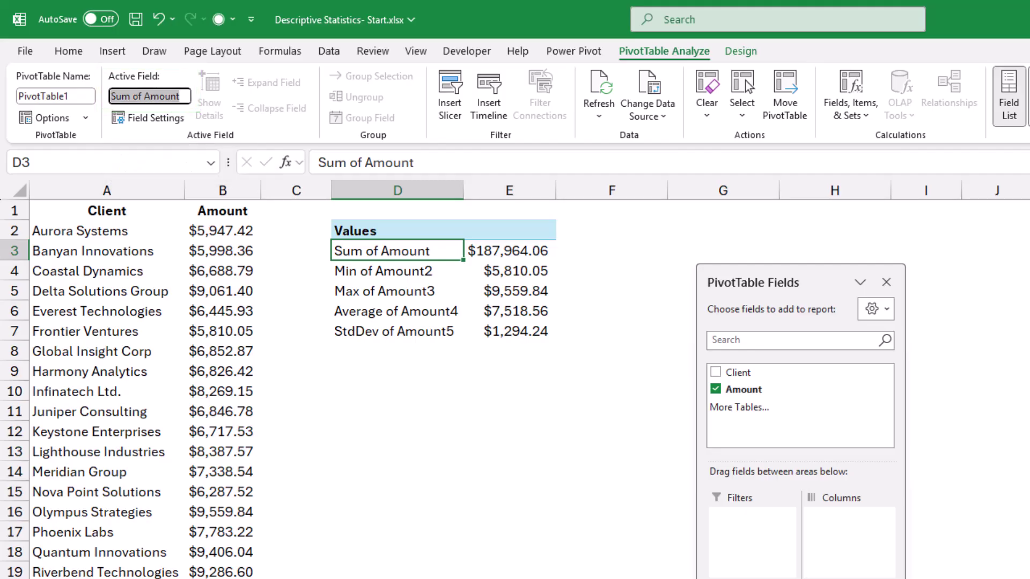
pyautogui.write('SUM')
pyautogui.press('Return')
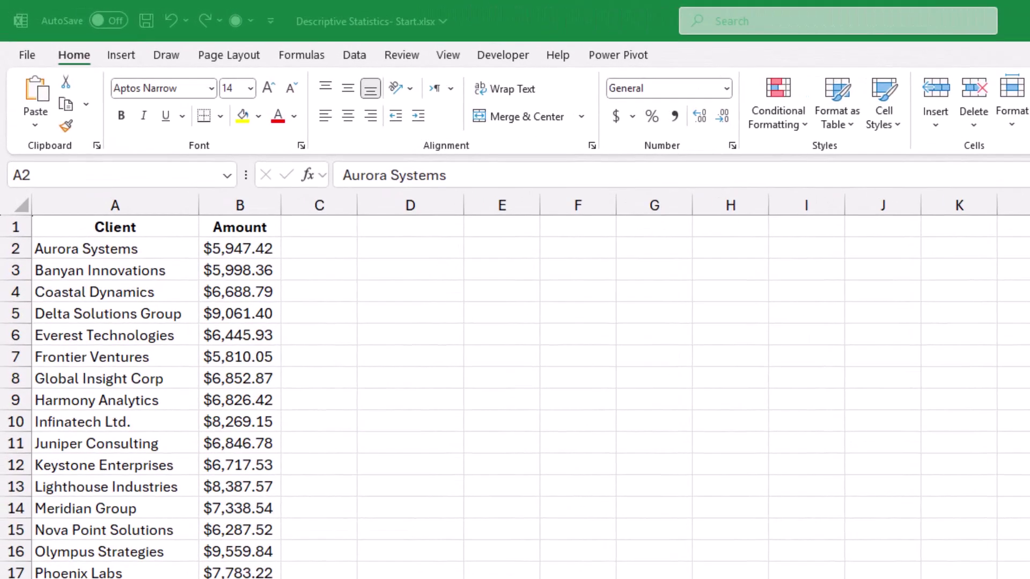
# Step: Put cell D2 into Python formula mode with =PY, beside the Client and Amount list
pyautogui.click(410, 248)
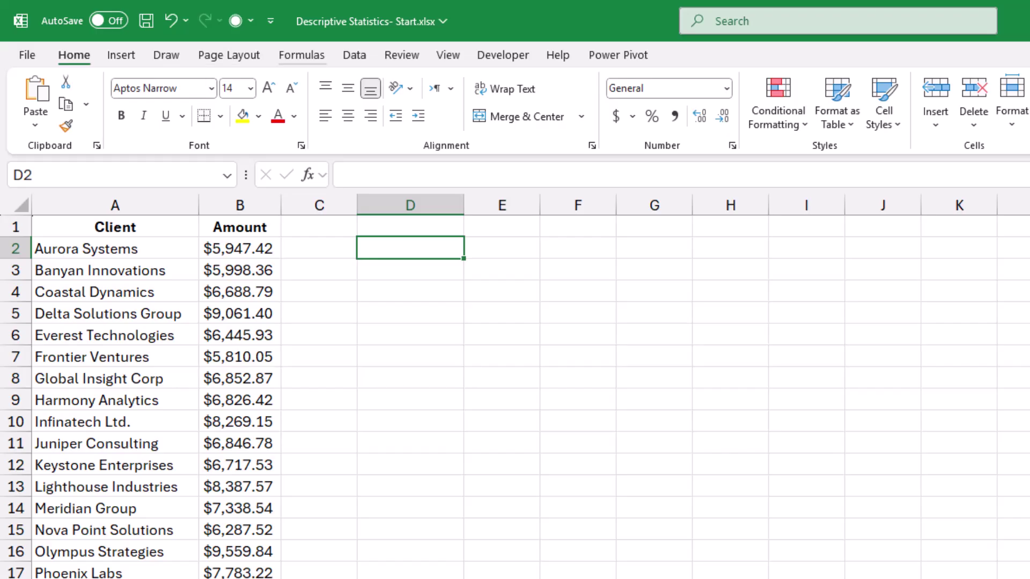
pyautogui.click(302, 54)
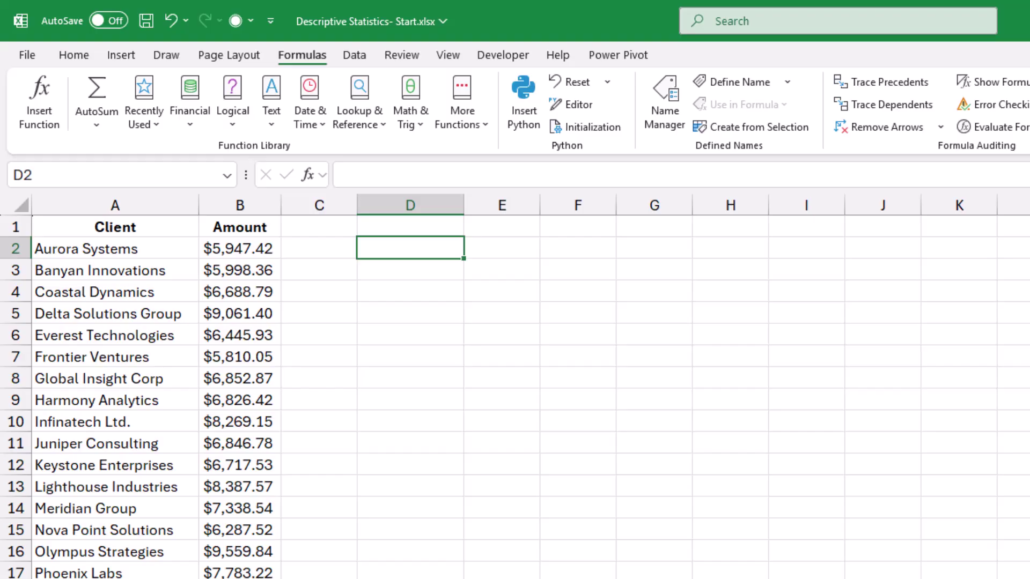
pyautogui.write('=py')
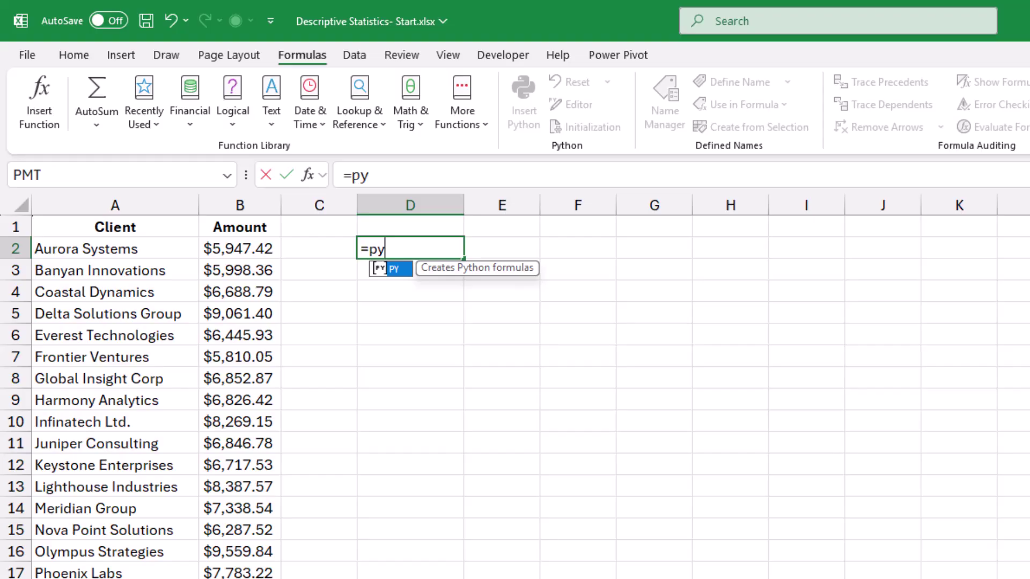
pyautogui.press('Tab')
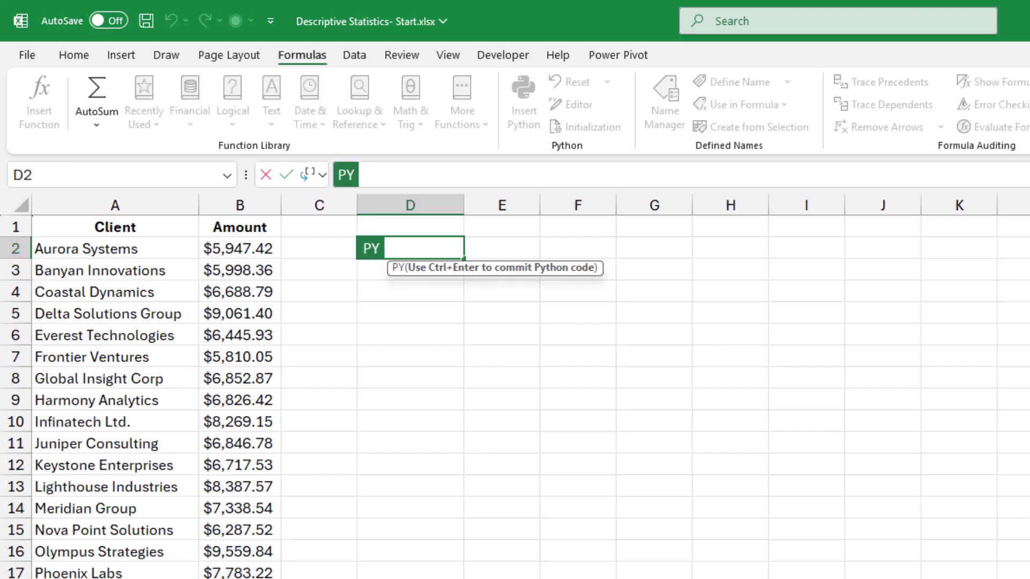
# Step: Enter df=xl("A1:B26", headers=True) in D2 and commit it to create the DataFrame
pyautogui.click(363, 175)
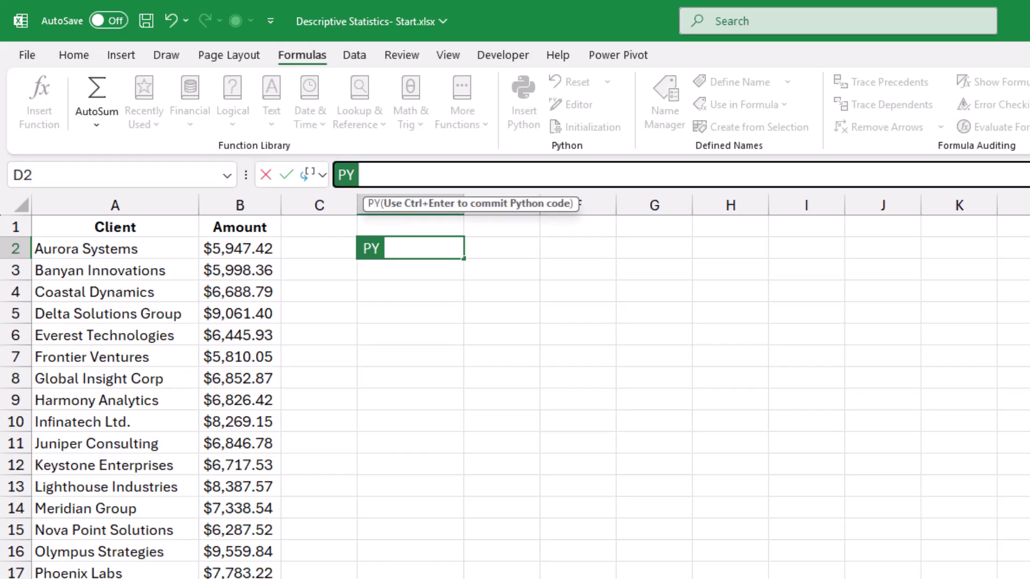
pyautogui.write('df=')
pyautogui.moveTo(114, 227); pyautogui.dragTo(271, 578)
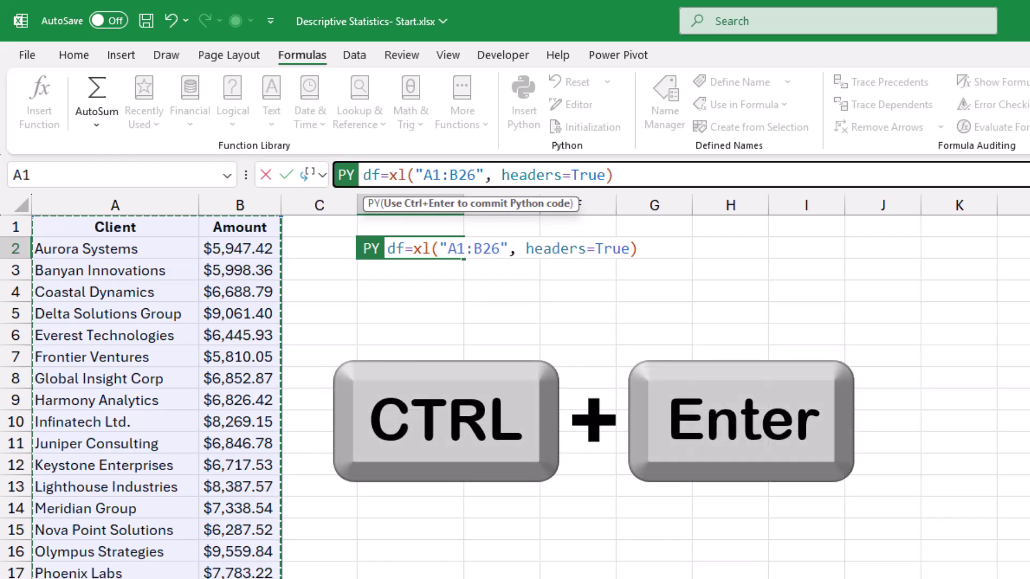
pyautogui.hotkey('ctrl', 'Return')
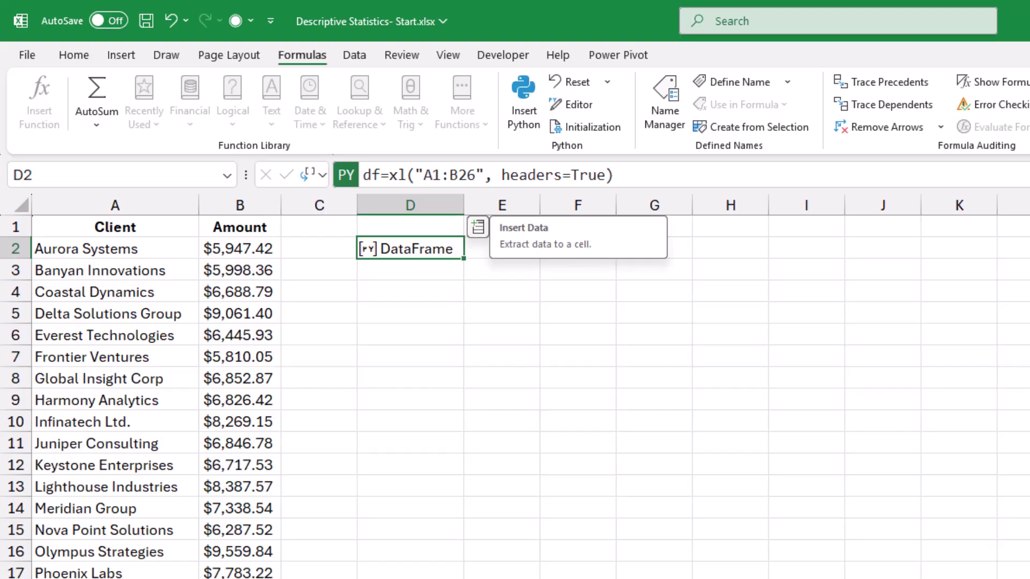
pyautogui.click(478, 227)
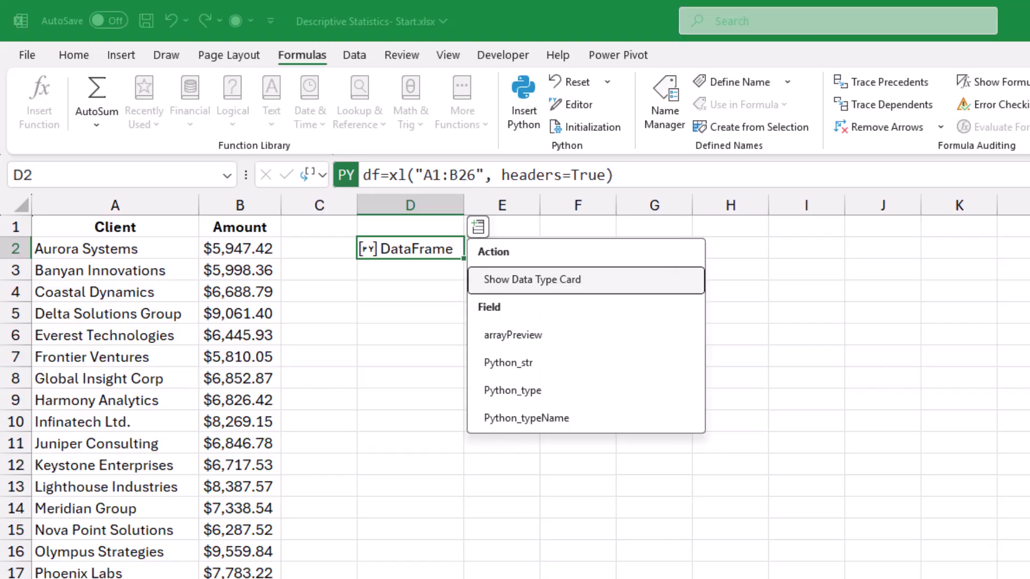
pyautogui.press('Return')
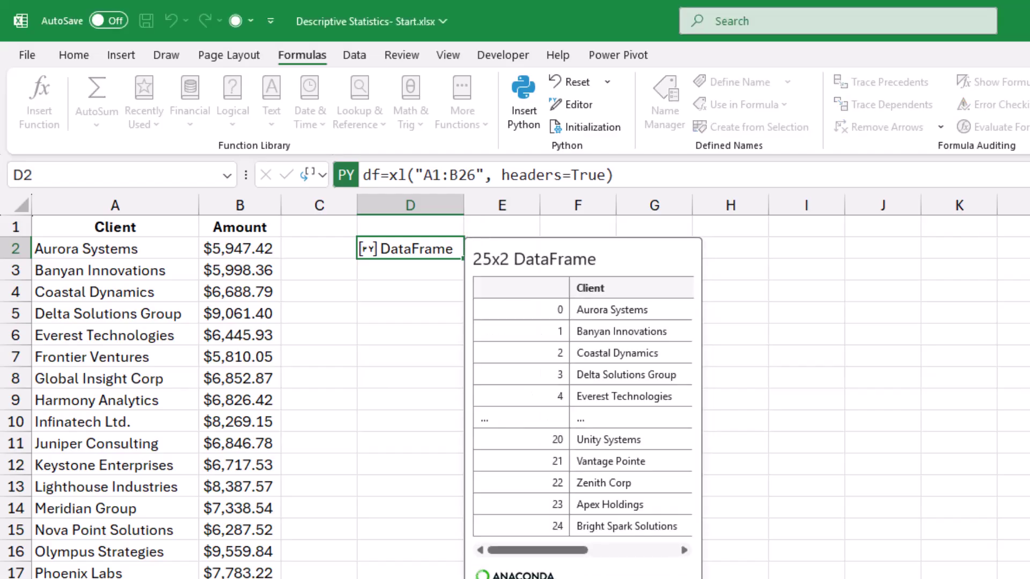
pyautogui.hscroll(3, 583, 408)
pyautogui.hscroll(-3, 583, 407)
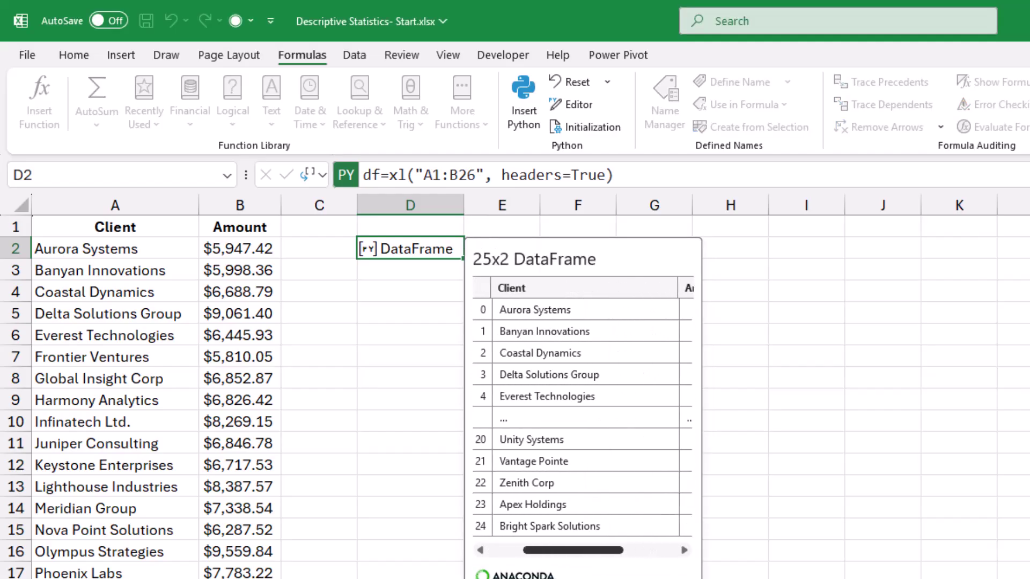
pyautogui.press('Escape')
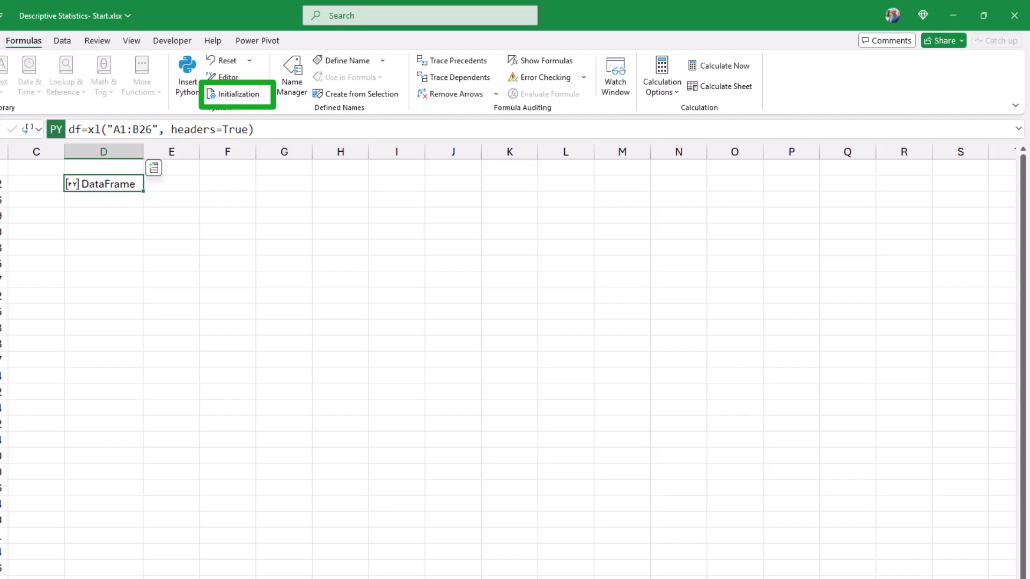
pyautogui.click(234, 94)
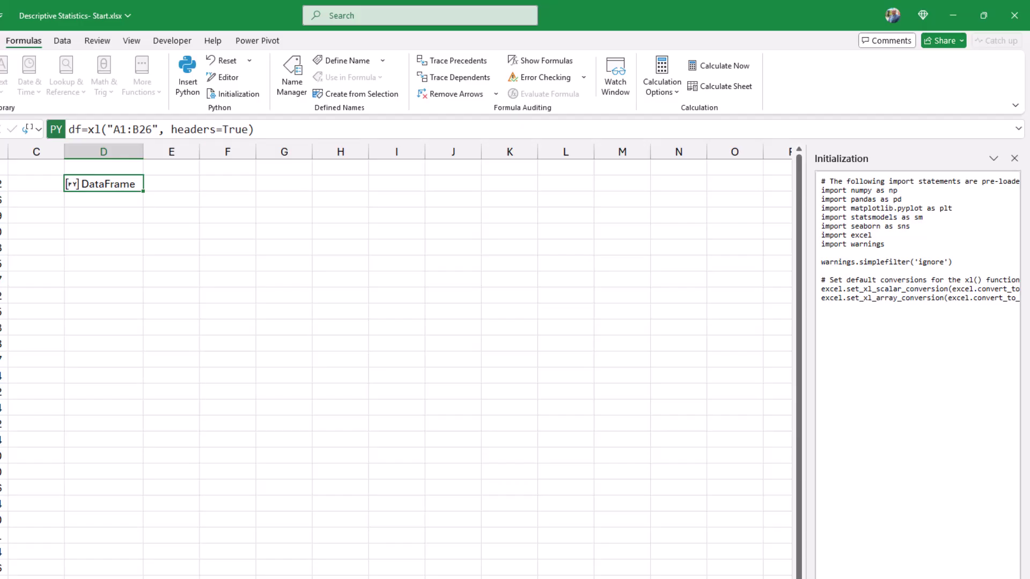
pyautogui.click(1014, 158)
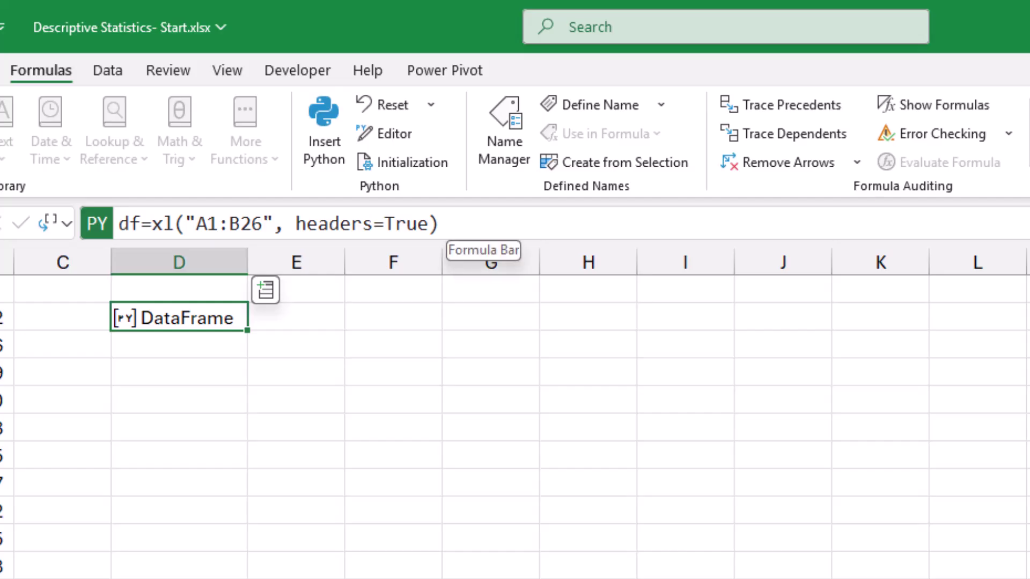
# Step: Append .describe() to D2's df=xl("A1:B26", headers=True) formula and commit it
pyautogui.click(444, 225)
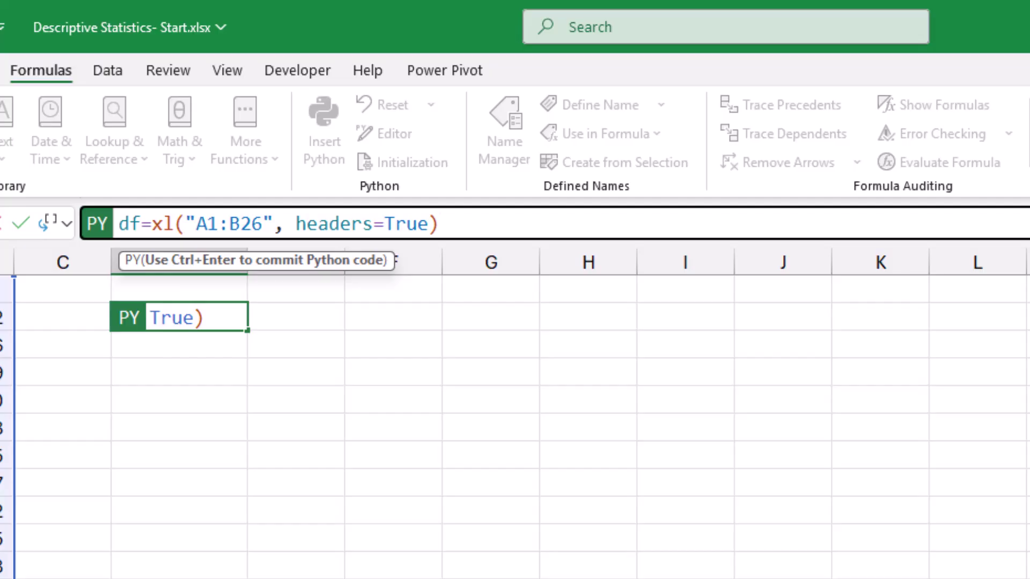
pyautogui.write('.')
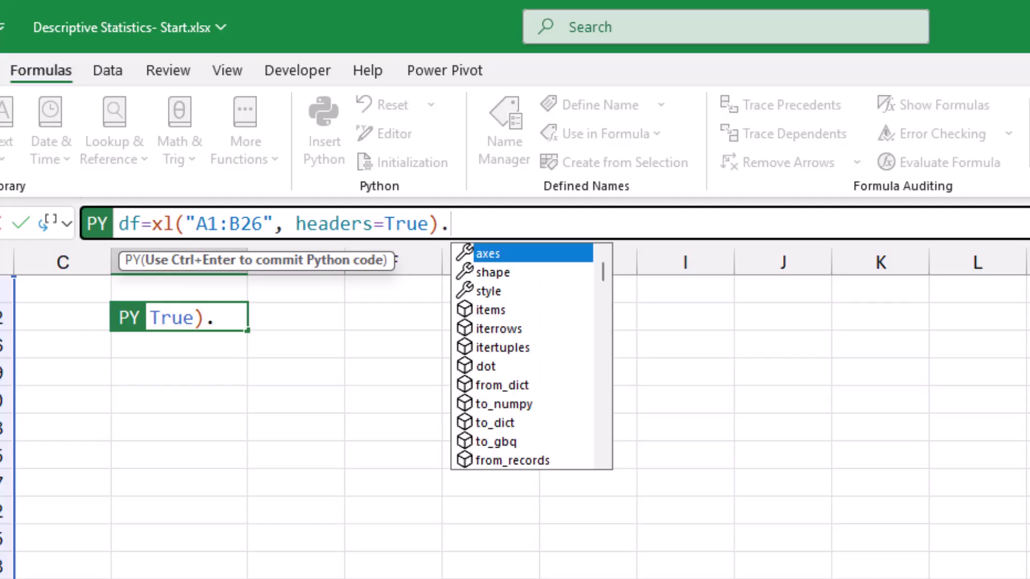
pyautogui.write('describe()')
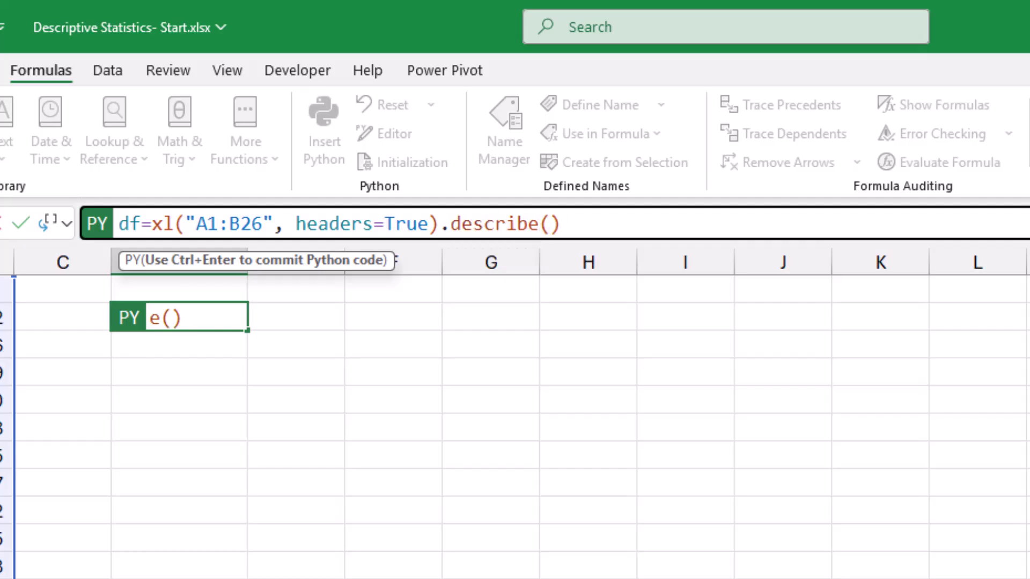
pyautogui.hotkey('ctrl', 'Return')
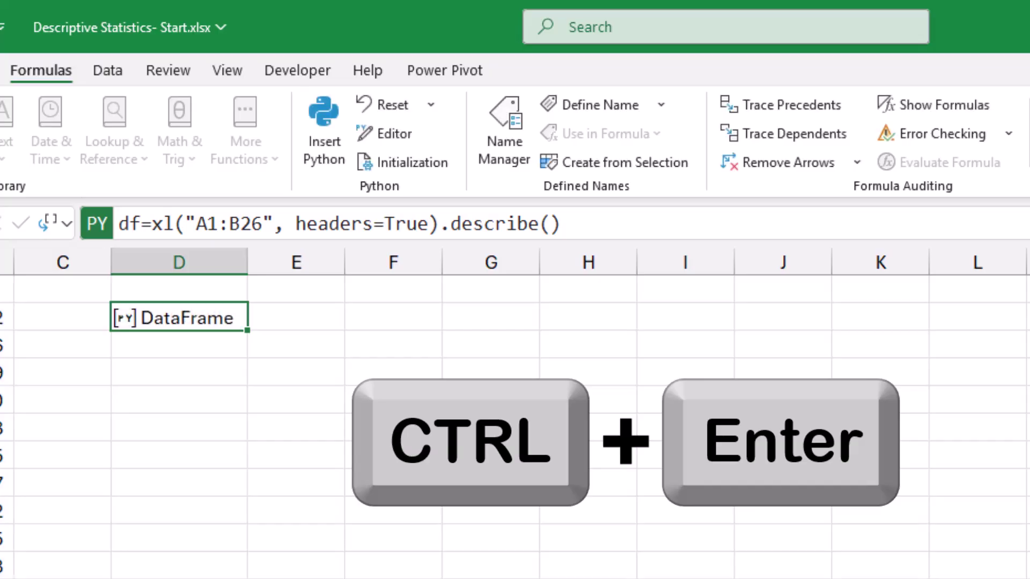
pyautogui.rightClick(214, 321)
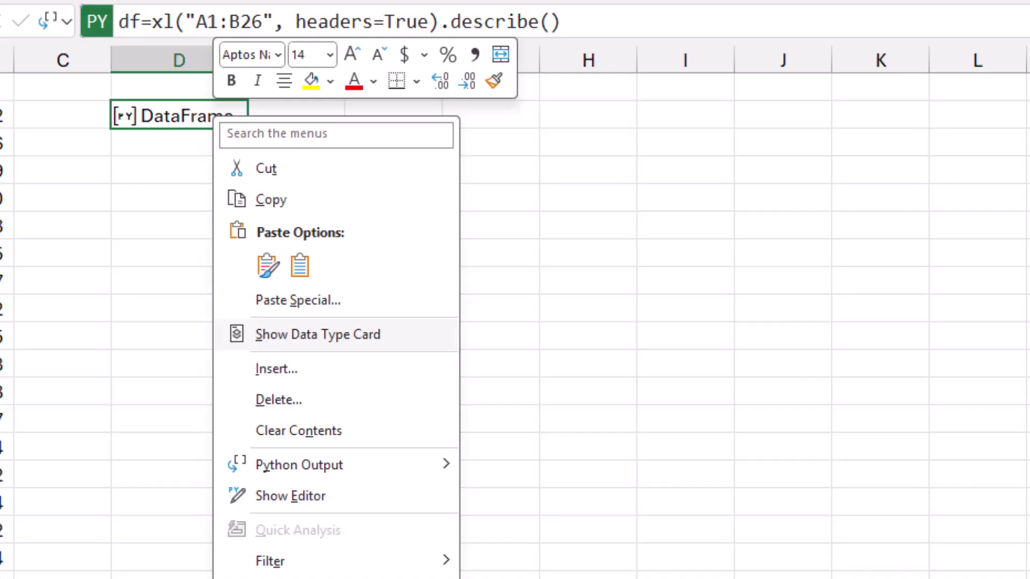
pyautogui.click(317, 334)
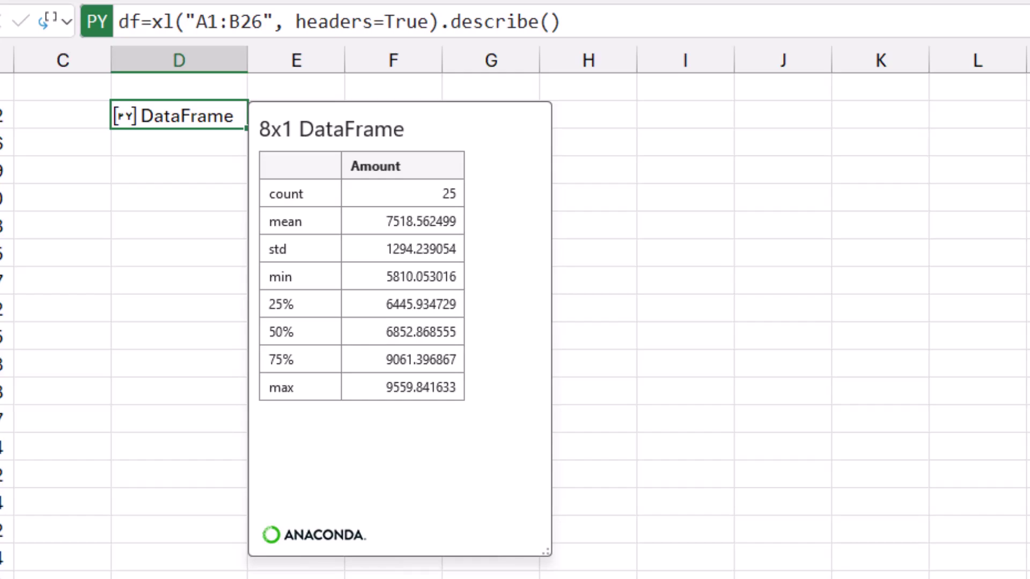
pyautogui.press('Escape')
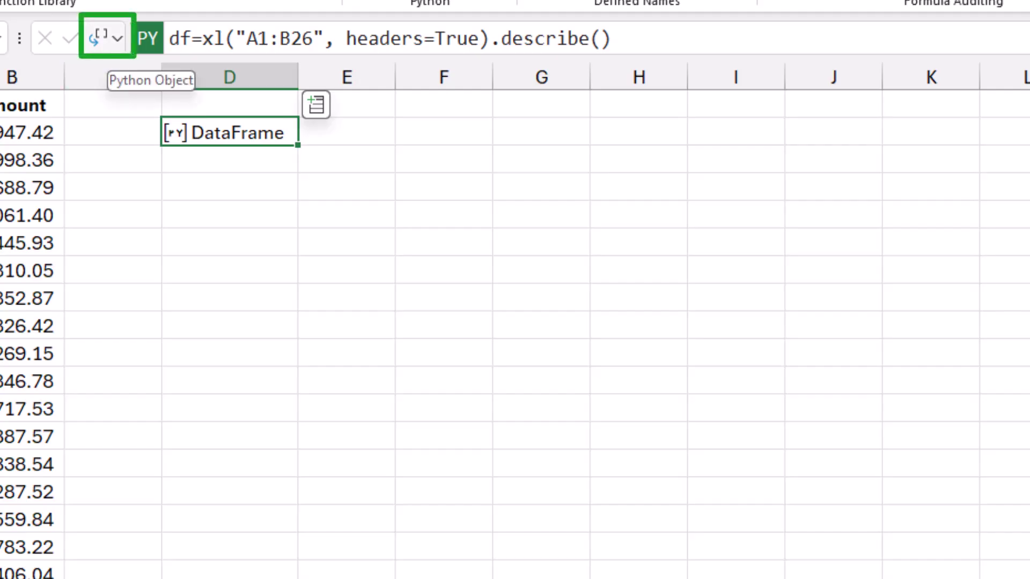
# Step: Switch D2's Python output to Excel Value so describe() statistics spill into D2:E10
pyautogui.click(107, 38)
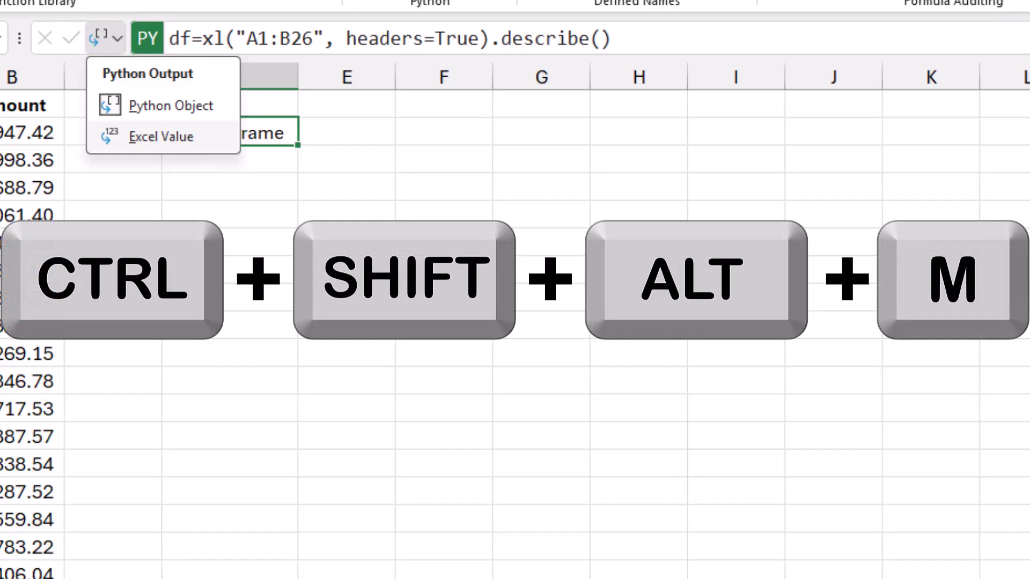
pyautogui.hotkey('ctrl', 'shift', 'alt', 'm')
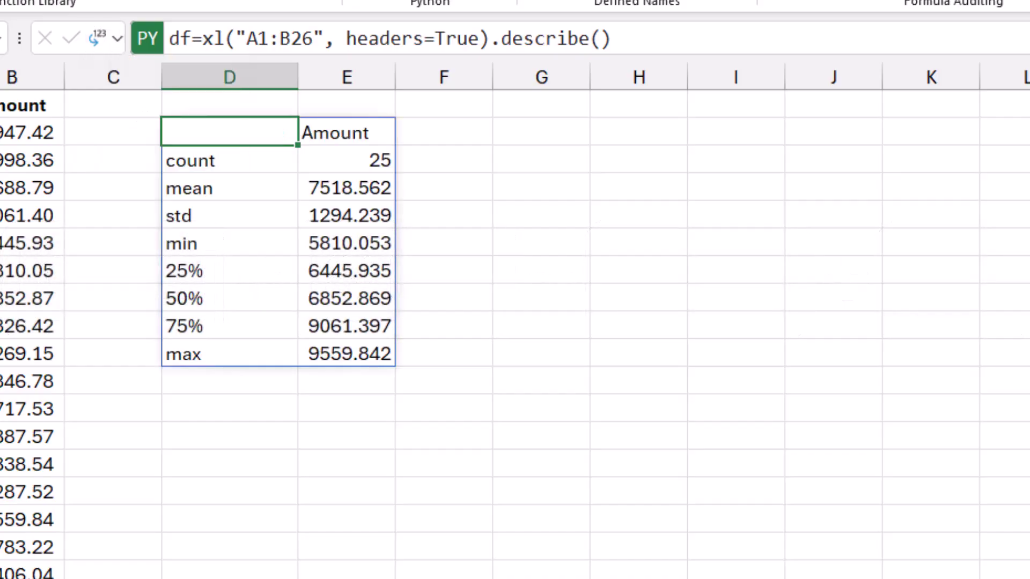